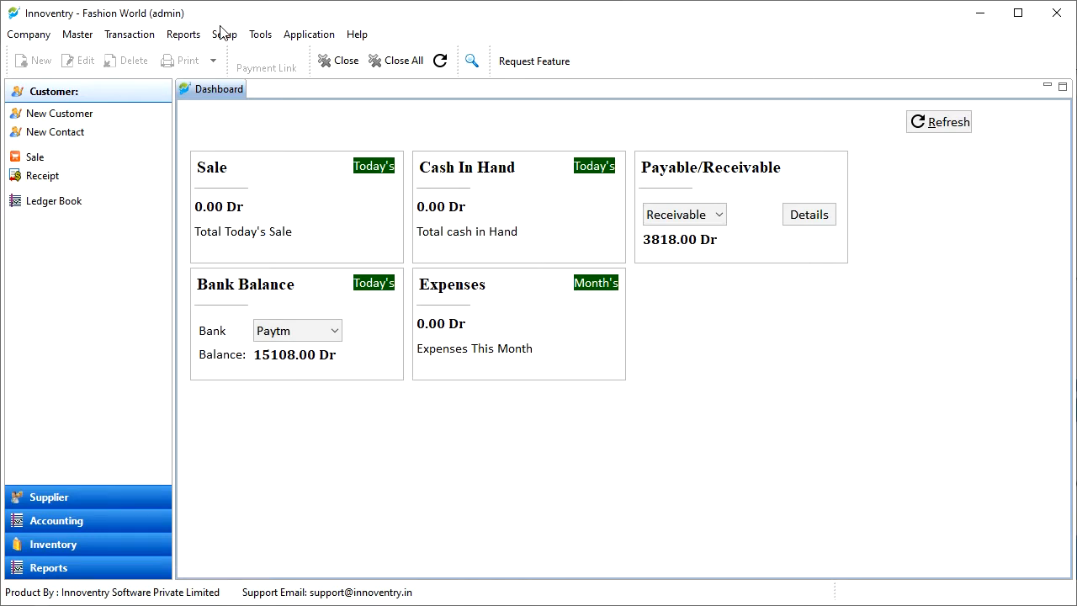
# Start a new sale return voucher and set its invoice type to Tax Invoice
pyautogui.click(151, 35)
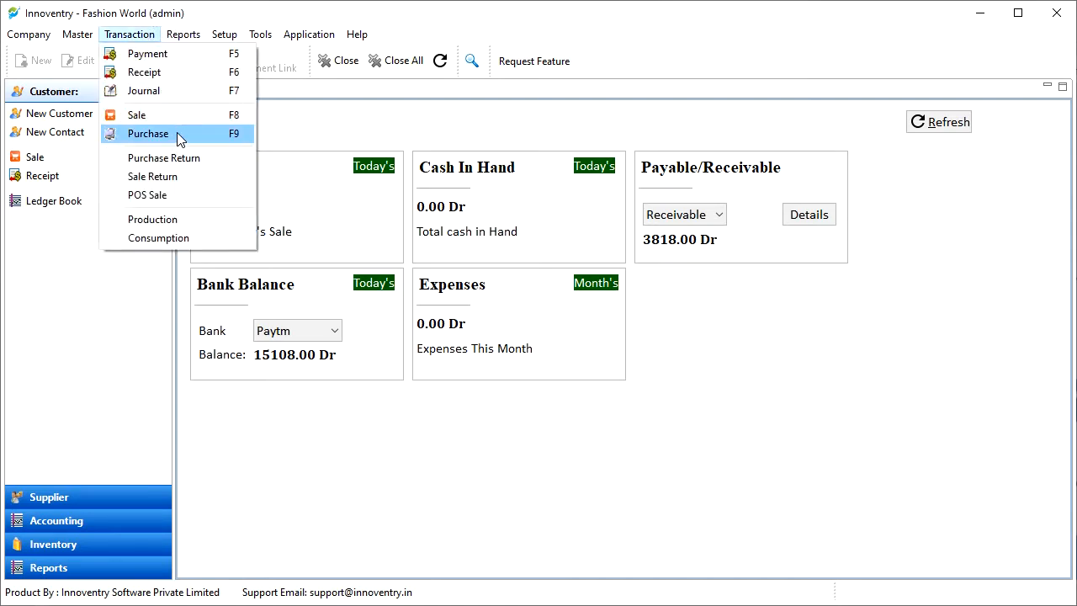
pyautogui.click(223, 186)
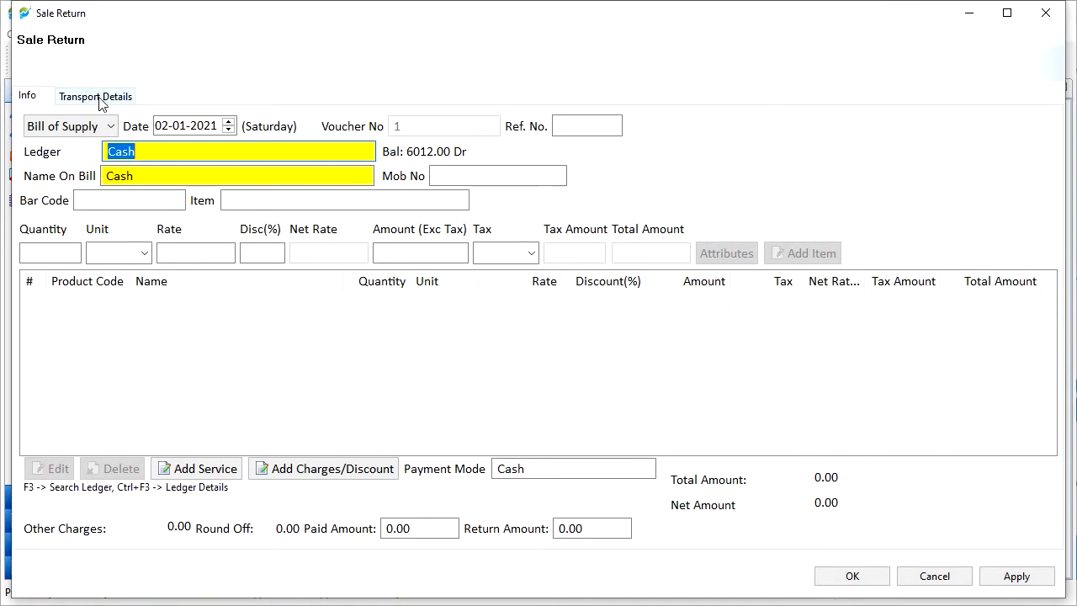
pyautogui.click(107, 127)
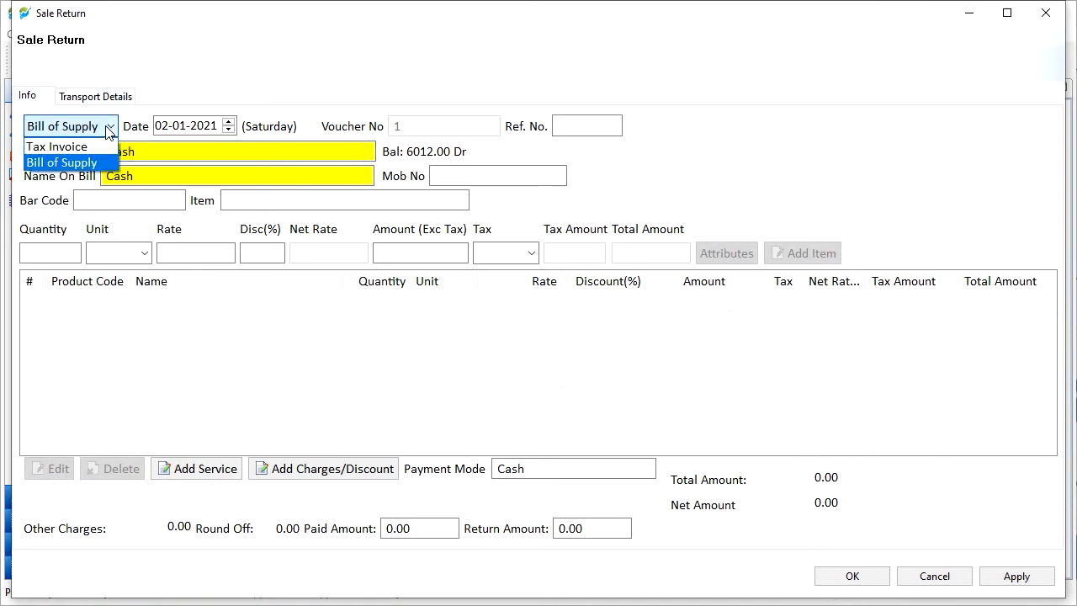
pyautogui.click(108, 128)
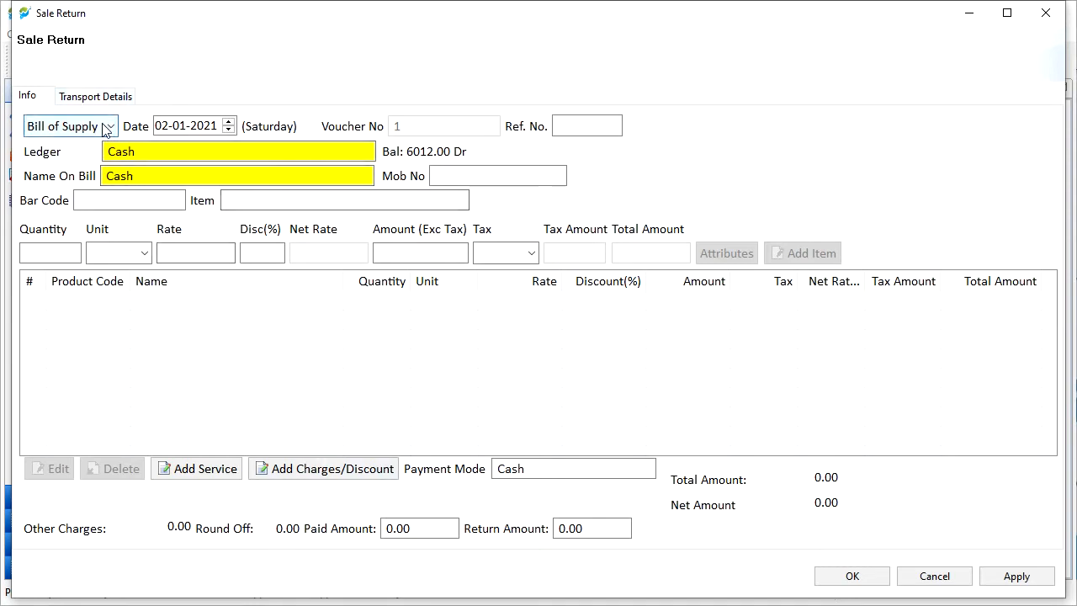
pyautogui.click(104, 125)
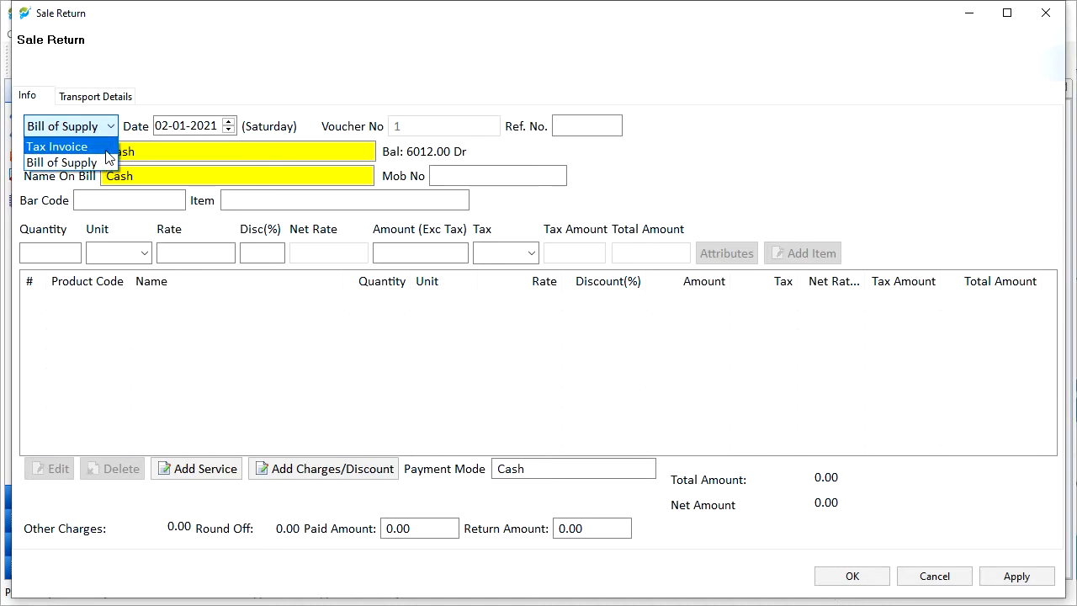
pyautogui.click(107, 150)
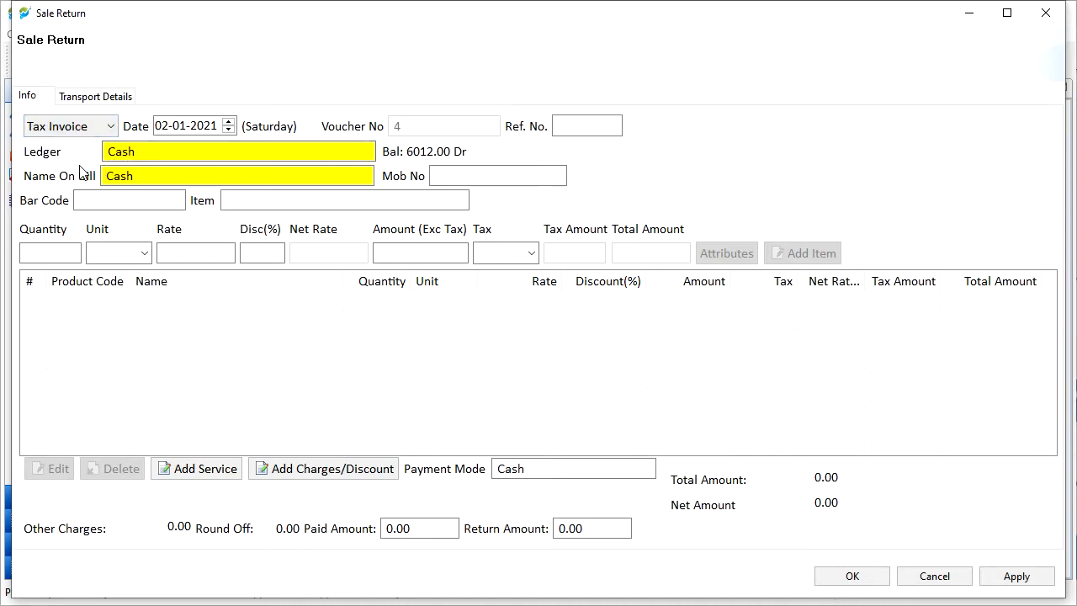
# Replace the Cash ledger with the customer's ledger, picking the second match for "sa"
pyautogui.click(154, 157)
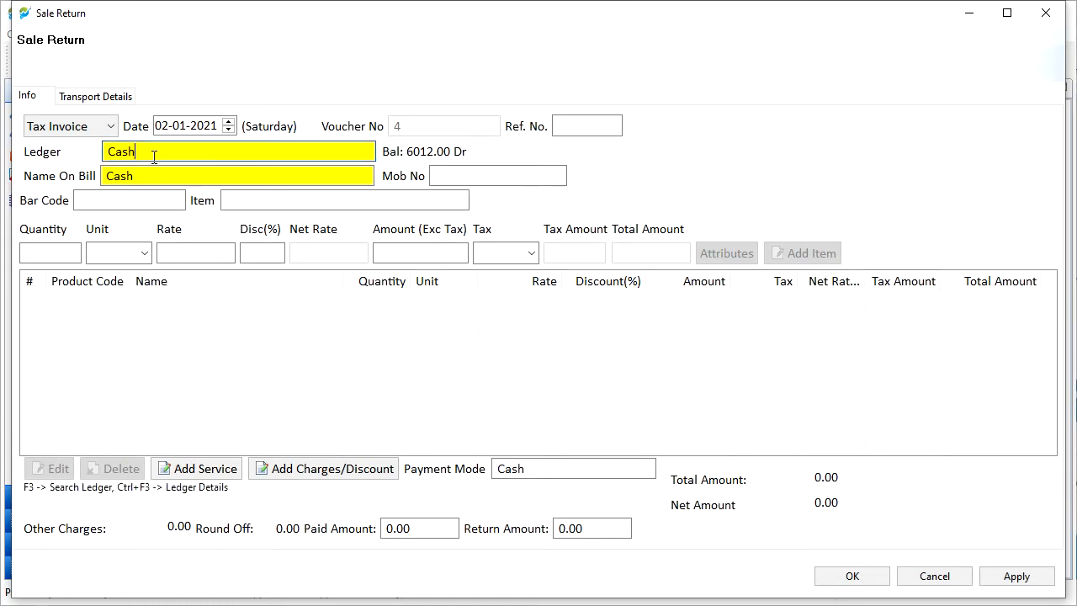
pyautogui.moveTo(141, 154); pyautogui.dragTo(110, 154)
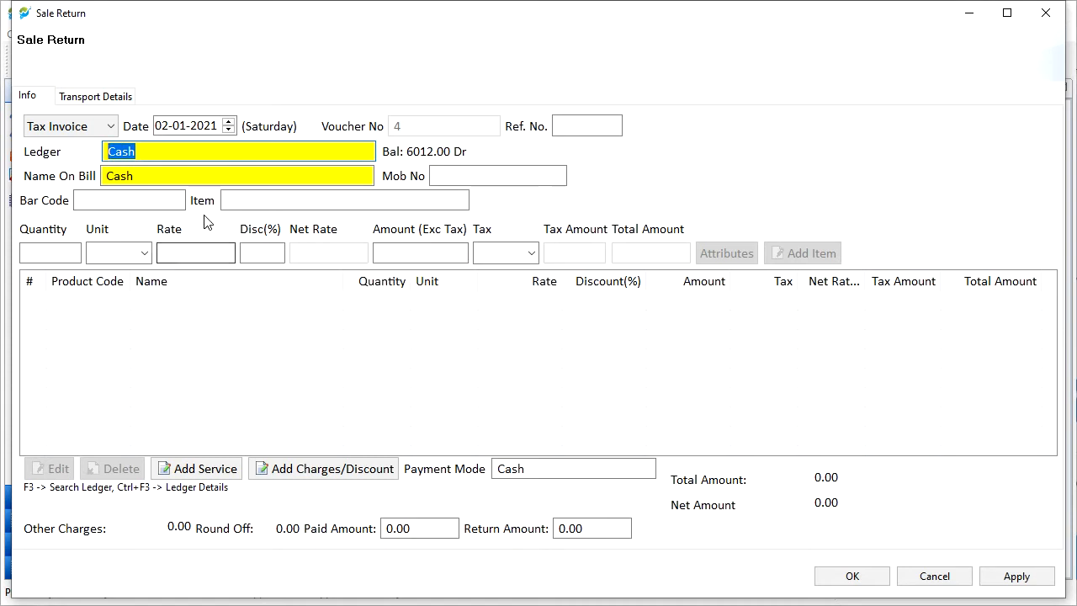
pyautogui.write('sa')
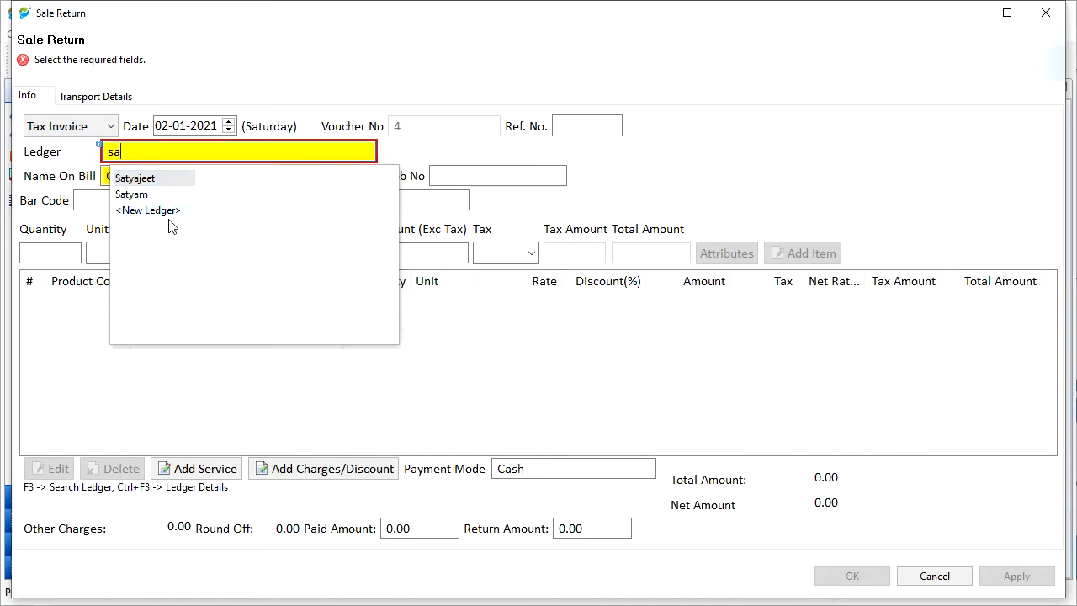
pyautogui.press('Down')
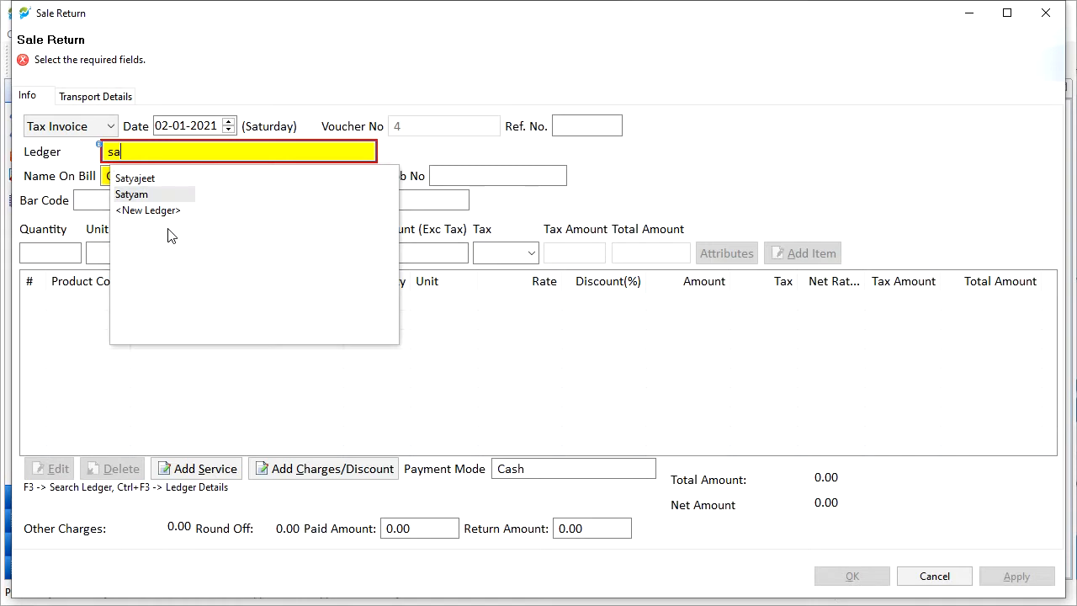
pyautogui.press('Up')
pyautogui.press('Down')
pyautogui.press('Up')
pyautogui.press('Down')
pyautogui.press('Return')
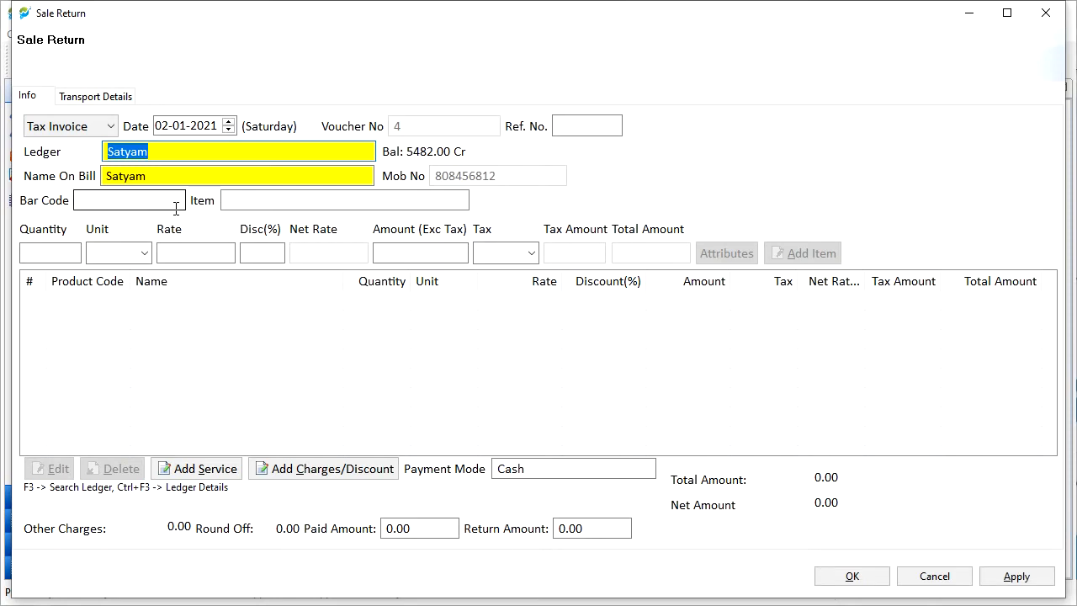
# Open the form for creating a new ledger from the ledger entry and cancel it
pyautogui.write('ne')
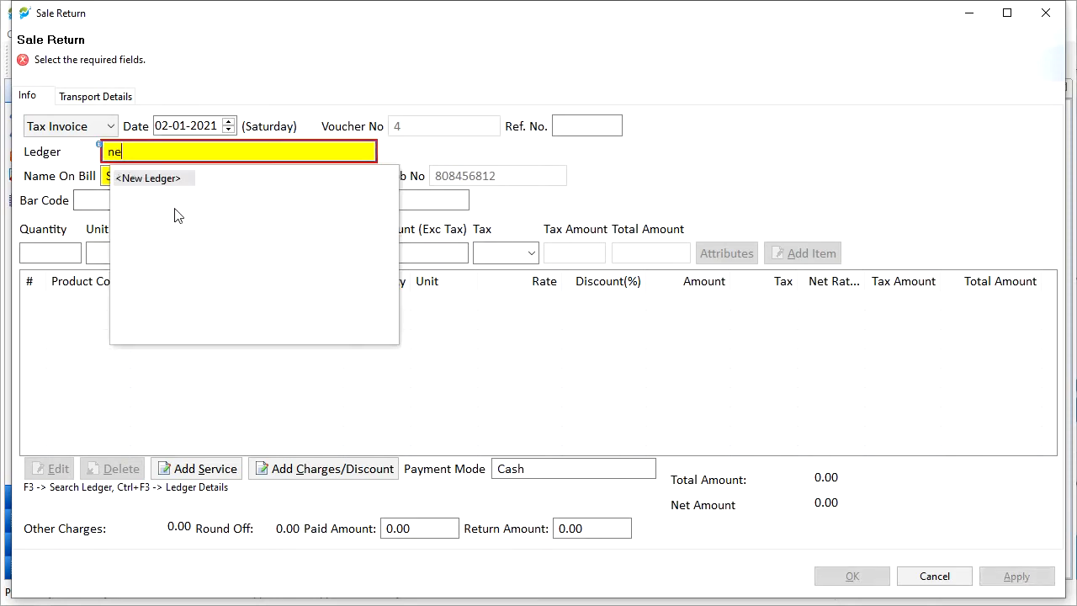
pyautogui.write('w')
pyautogui.press('Return')
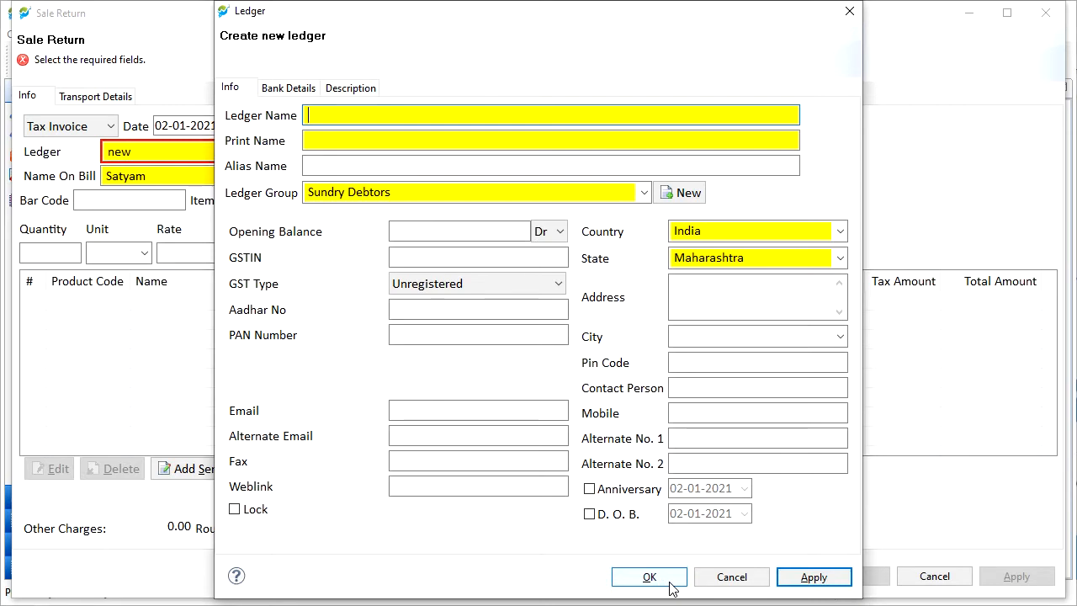
pyautogui.click(711, 577)
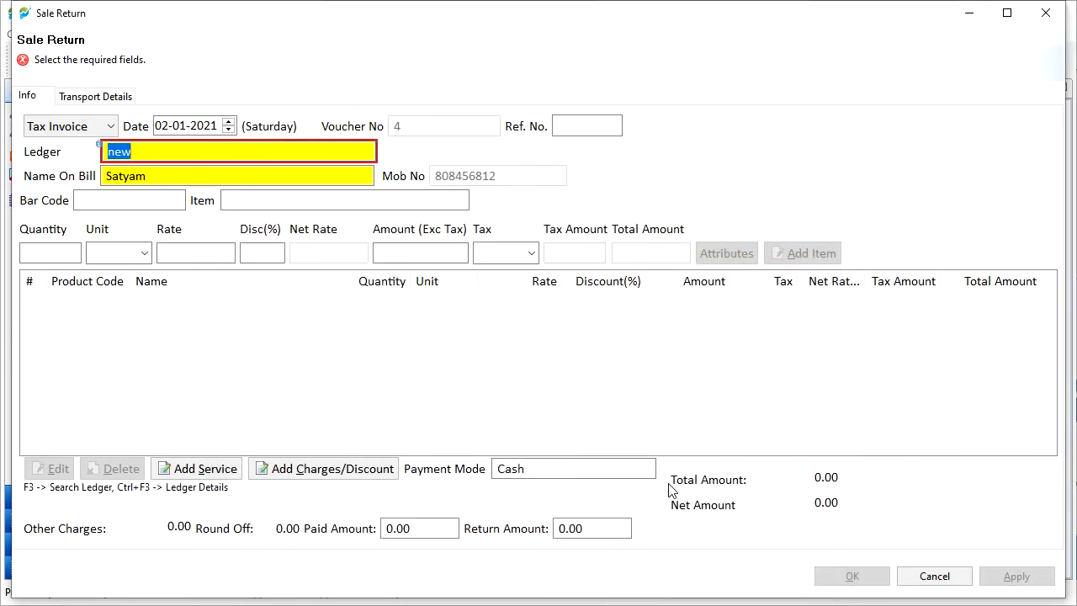
# Select the customer's ledger again, using the second match for "sa"
pyautogui.write('sa')
pyautogui.press('Down')
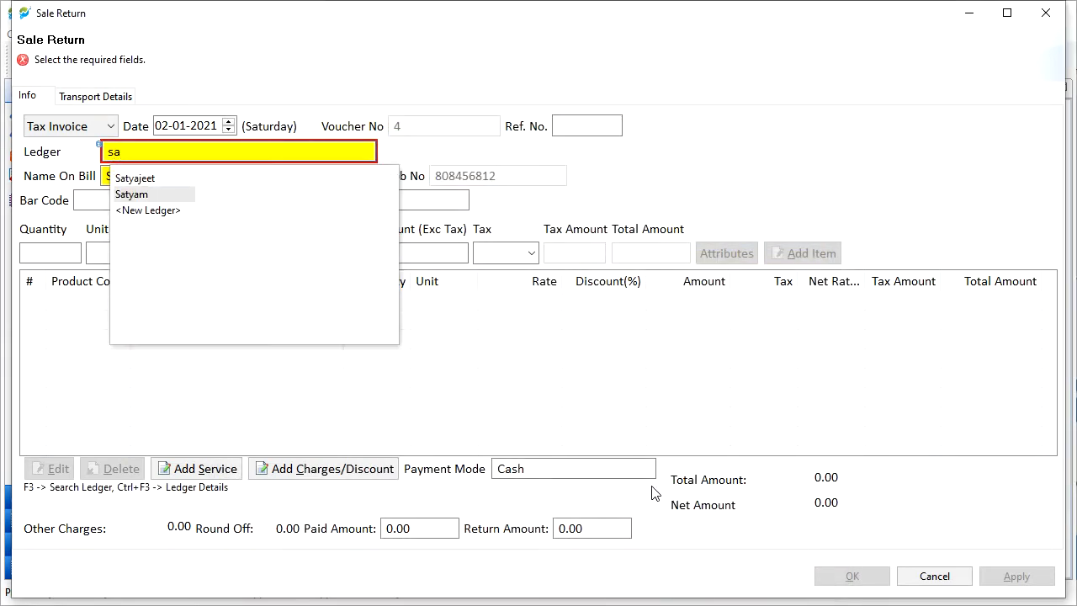
pyautogui.press('Return')
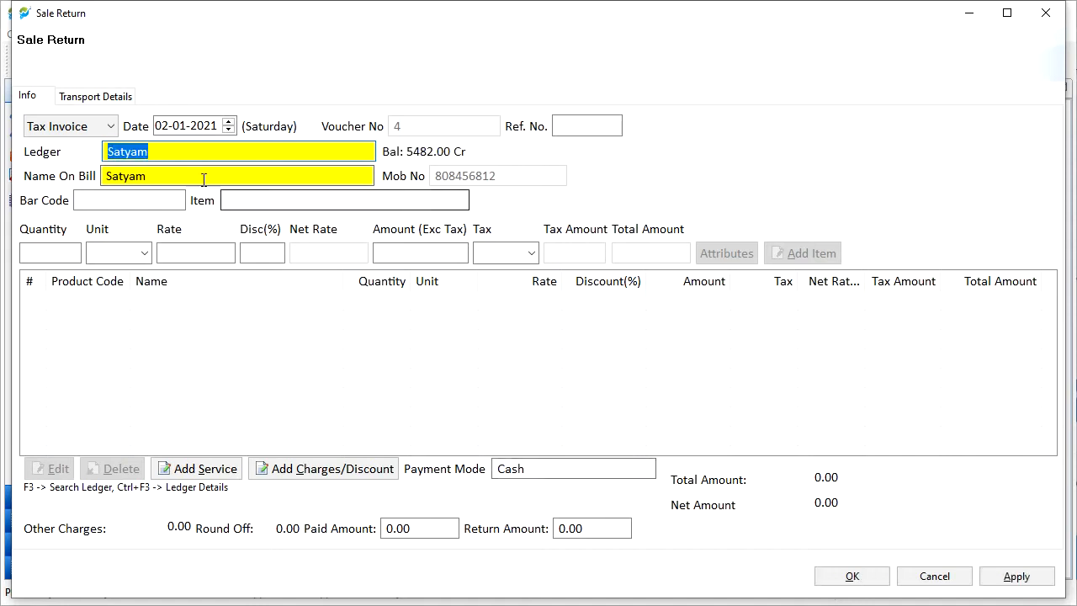
# Re-enter the end of the customer's name on the bill and set the reference number to INV-00002
pyautogui.click(203, 179)
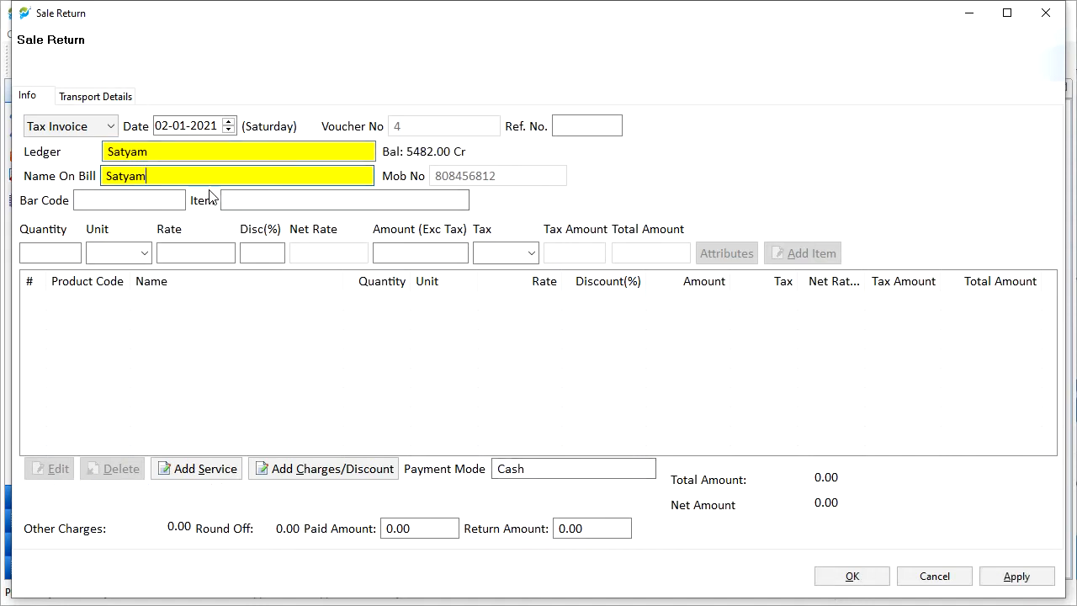
pyautogui.press('BackSpace')
pyautogui.press('BackSpace')
pyautogui.write('am')
pyautogui.click(559, 127)
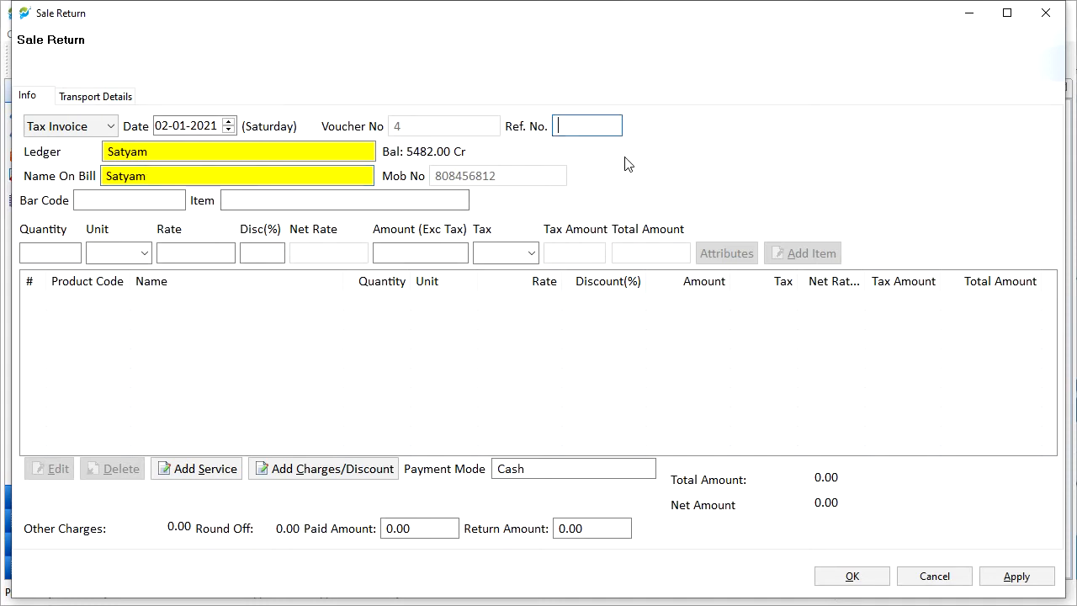
pyautogui.write('INV-00002')
# Choose T Shirts as the returned item from the matches for "t"
pyautogui.click(225, 200)
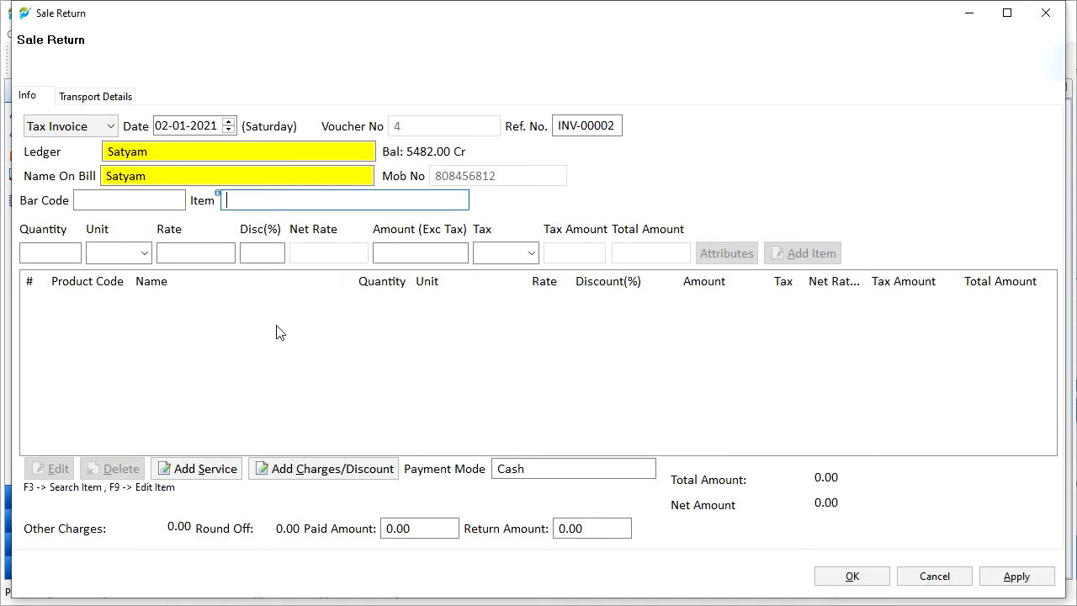
pyautogui.write('t')
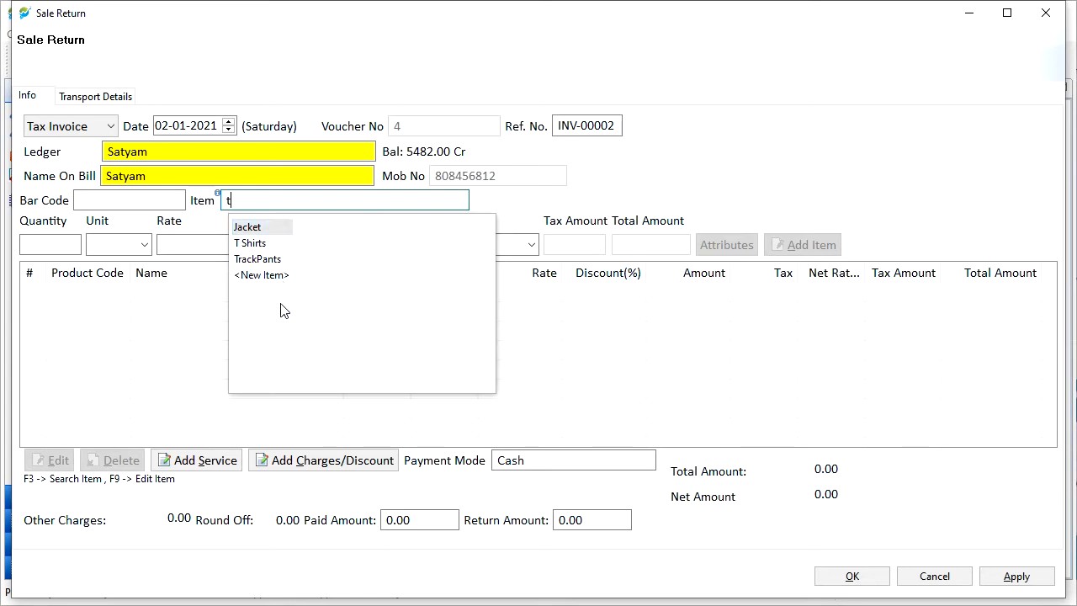
pyautogui.press('Down')
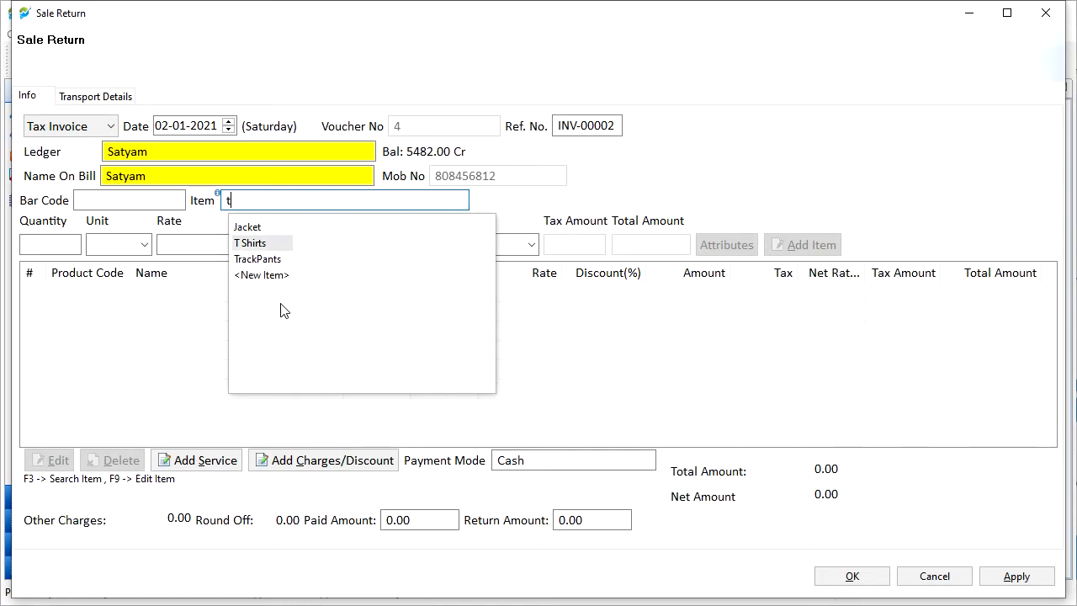
pyautogui.press('Down')
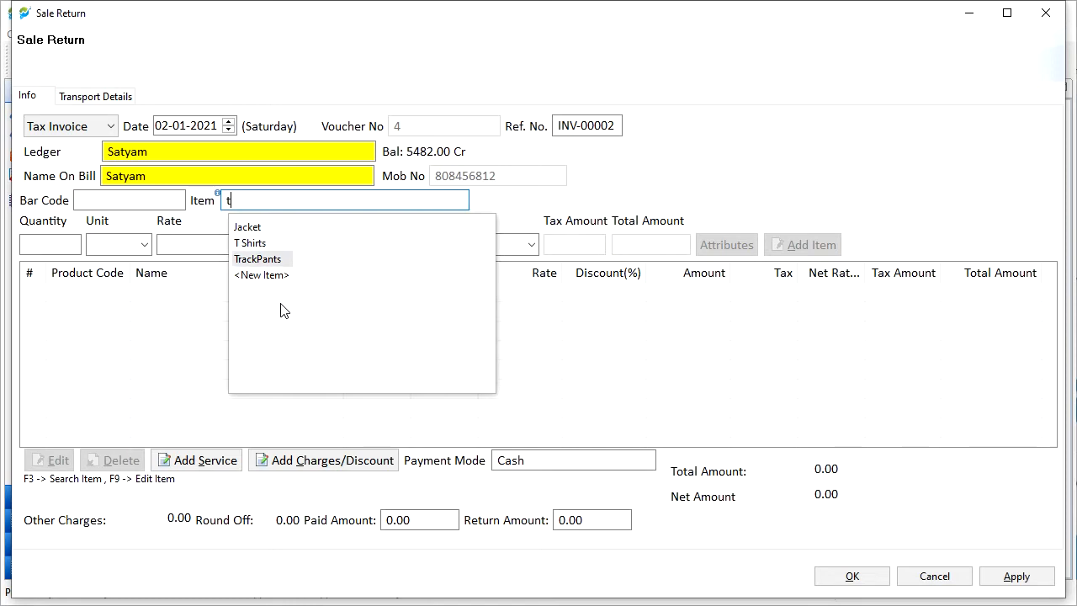
pyautogui.press('Up')
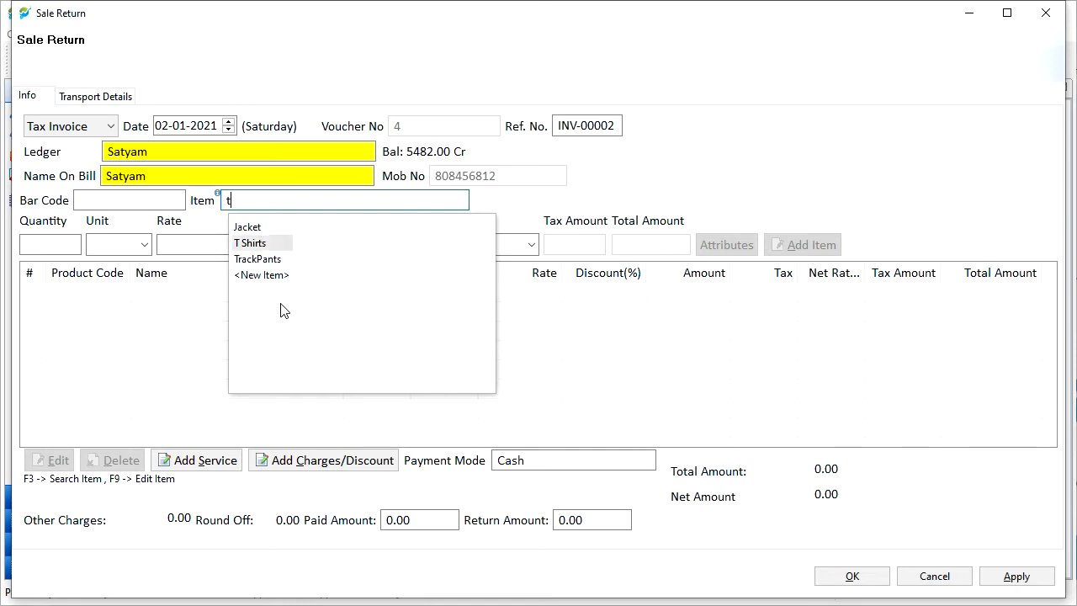
pyautogui.press('Return')
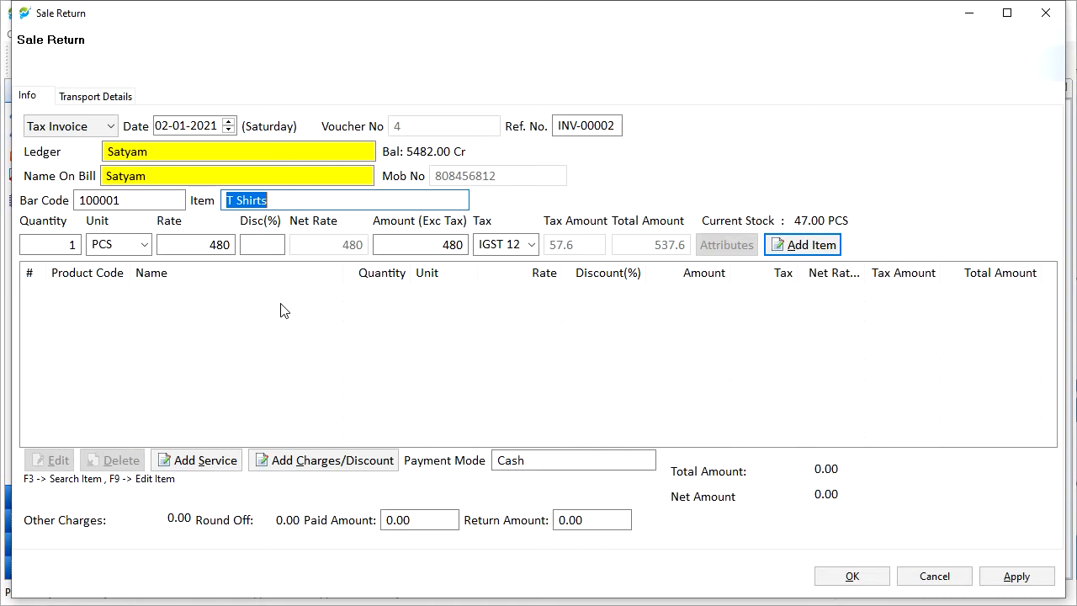
# Open the form for creating a new item from the item entry and cancel it
pyautogui.write('new')
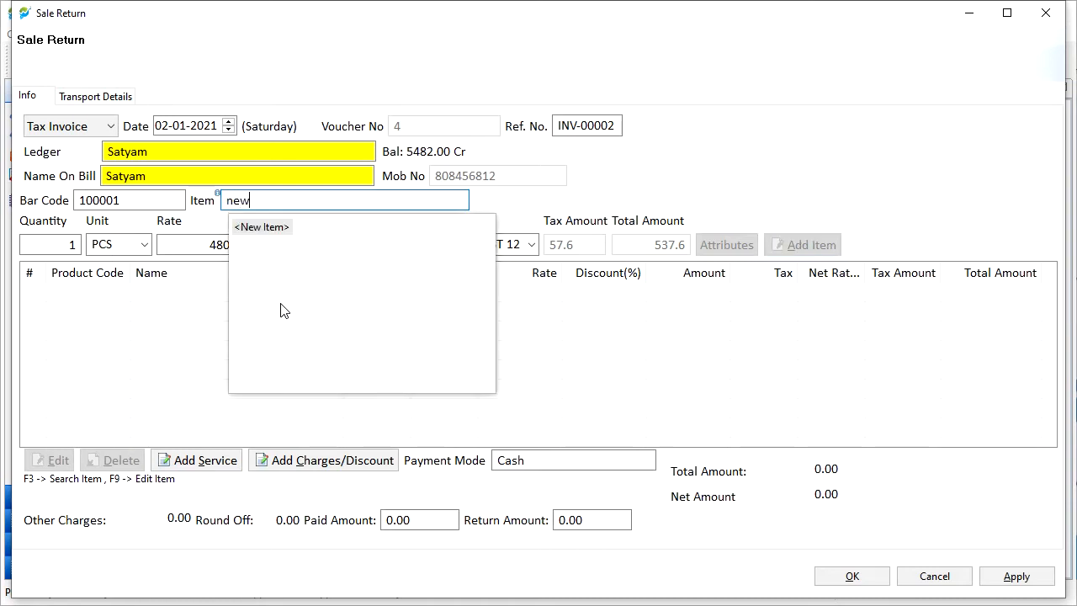
pyautogui.press('Return')
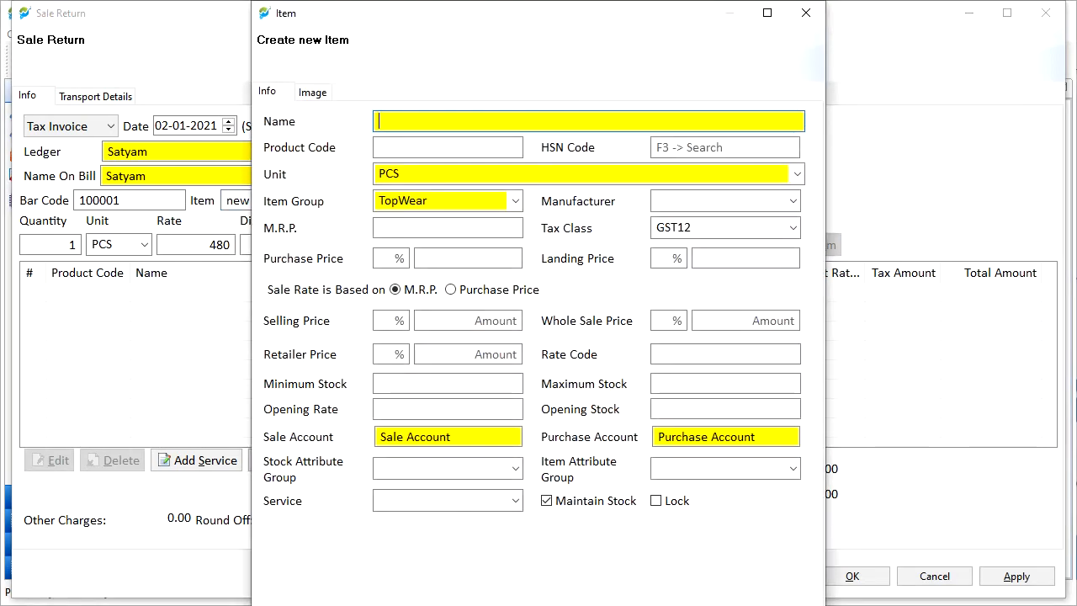
pyautogui.moveTo(414, 604); pyautogui.dragTo(417, 597)
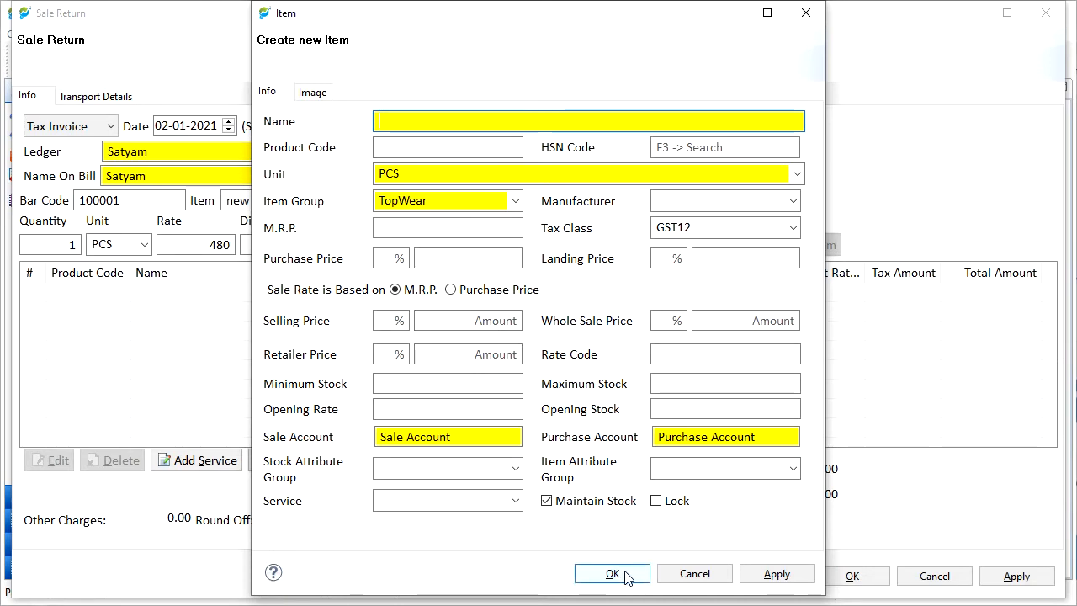
pyautogui.click(681, 576)
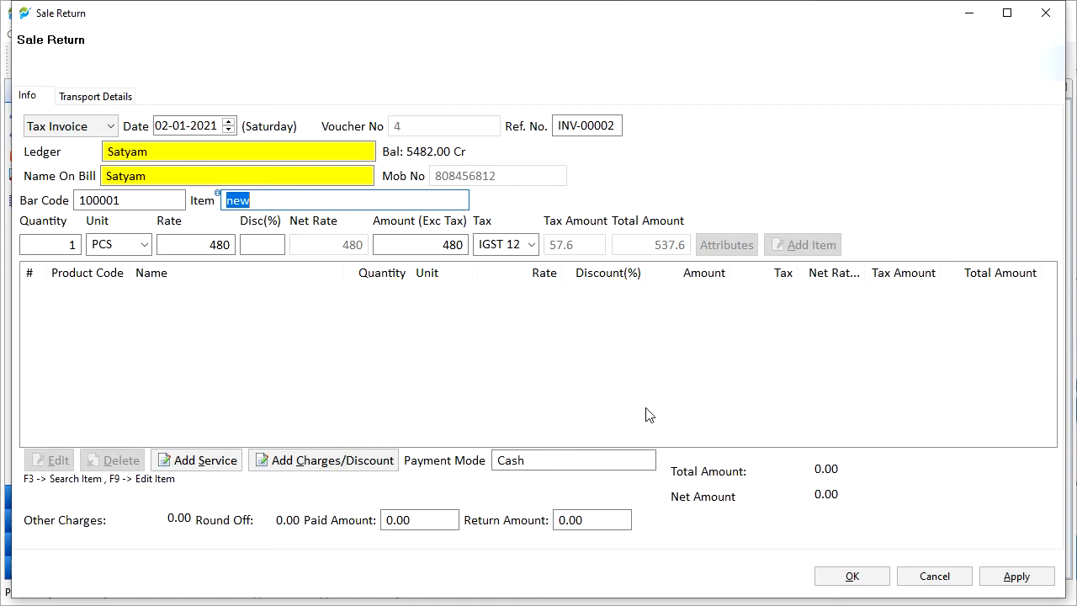
# Search the item list with the filter "t s" and select T Shirts for the return
pyautogui.press('F3')
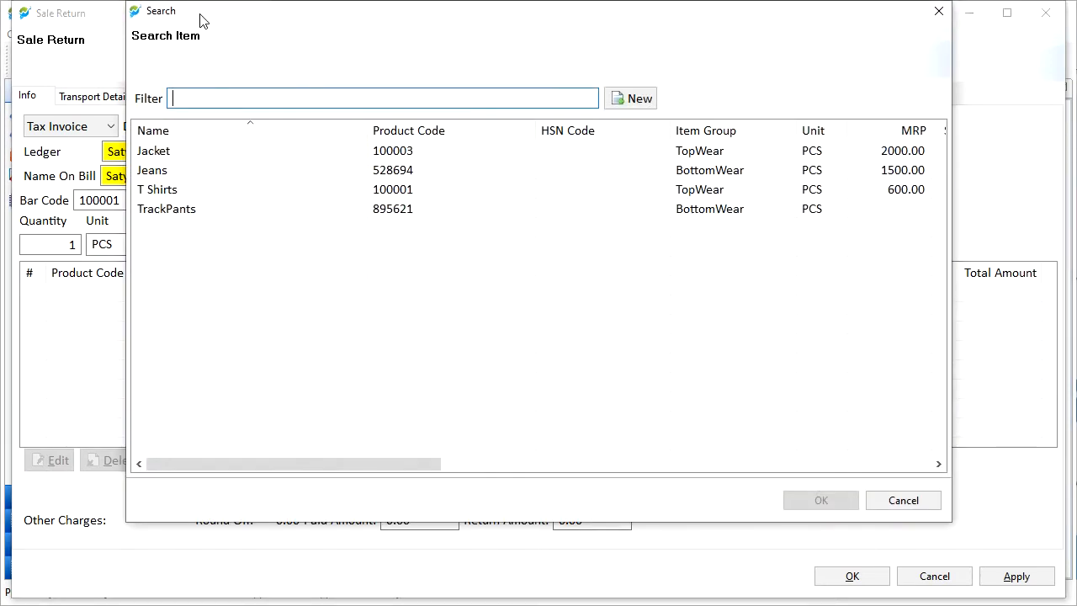
pyautogui.moveTo(202, 21); pyautogui.dragTo(197, 28)
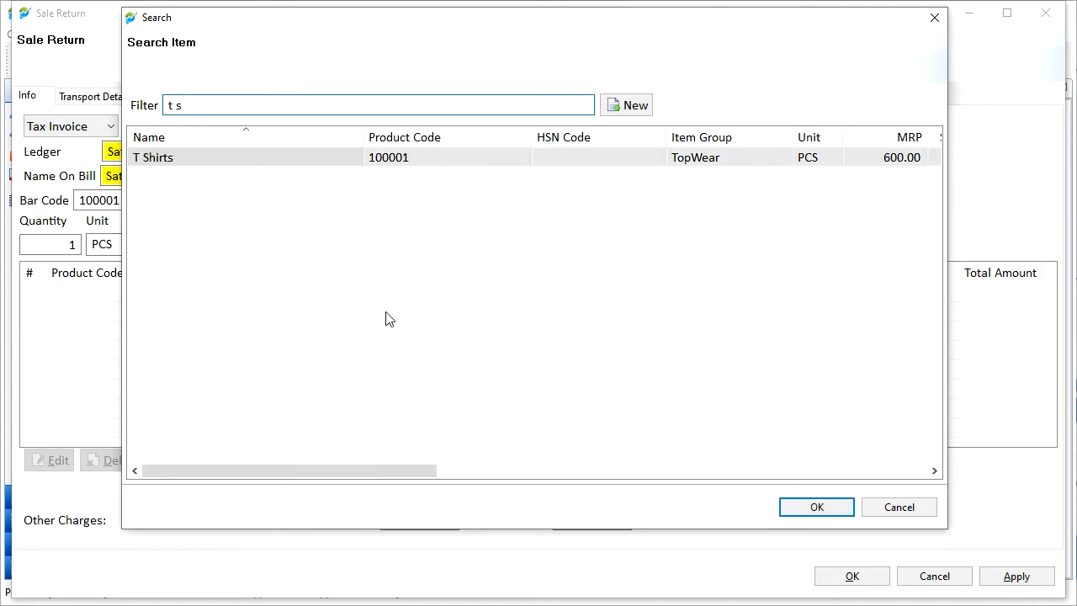
pyautogui.press('Return')
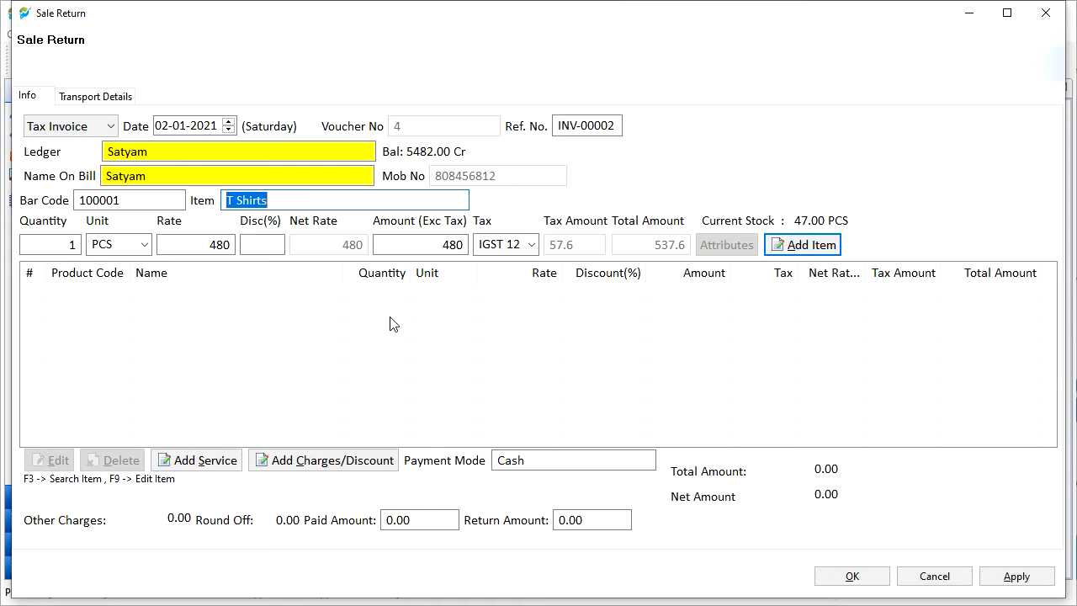
# Set the T Shirts quantity to 5 and the tax to GST 12, and add the item to the return
pyautogui.click(74, 244)
pyautogui.click(74, 245)
pyautogui.write('5')
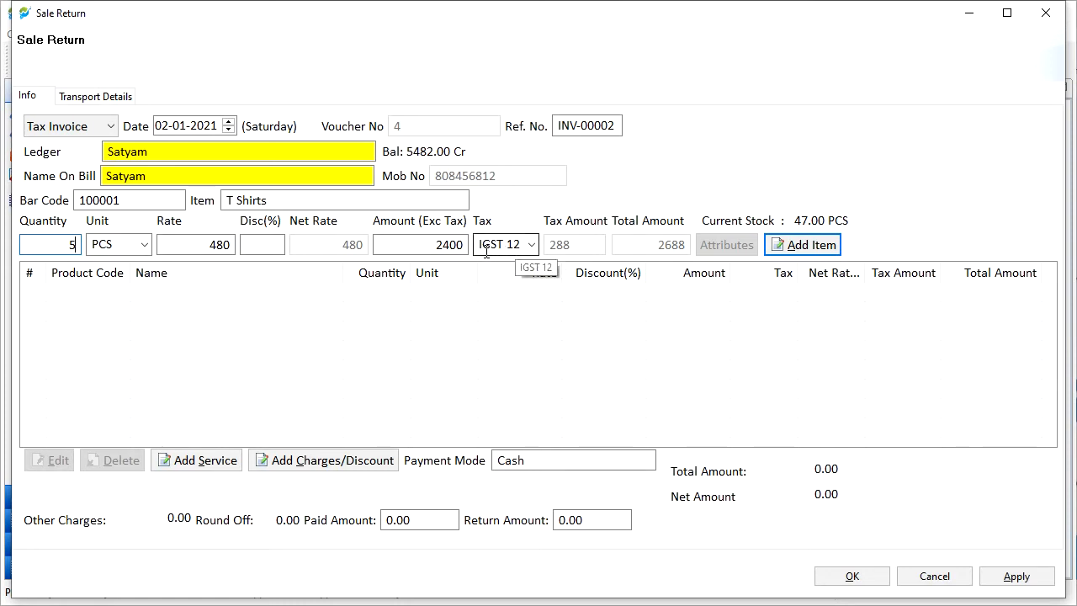
pyautogui.click(531, 245)
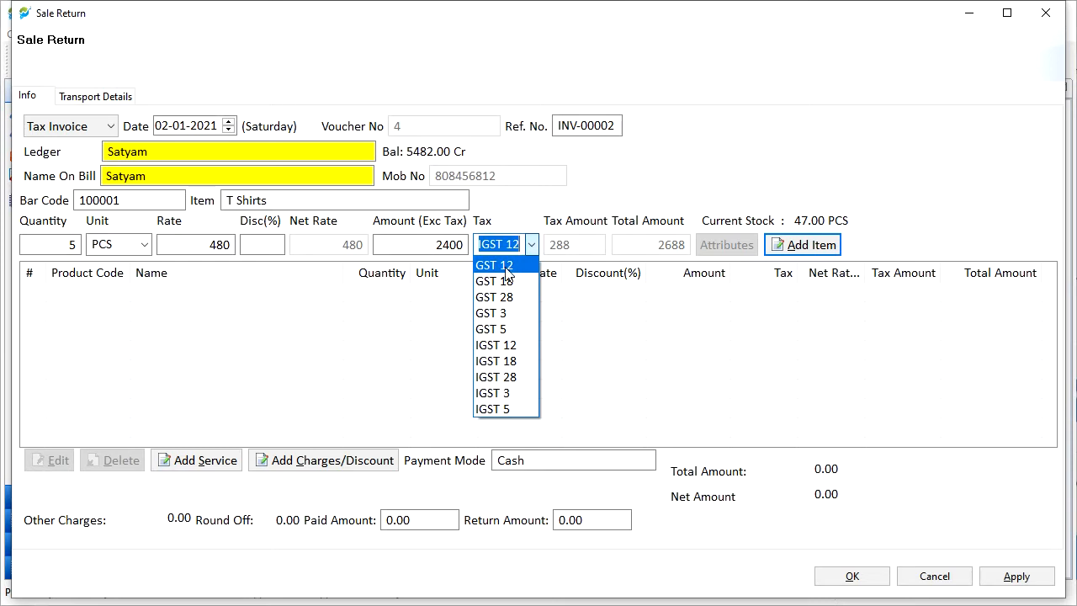
pyautogui.click(508, 265)
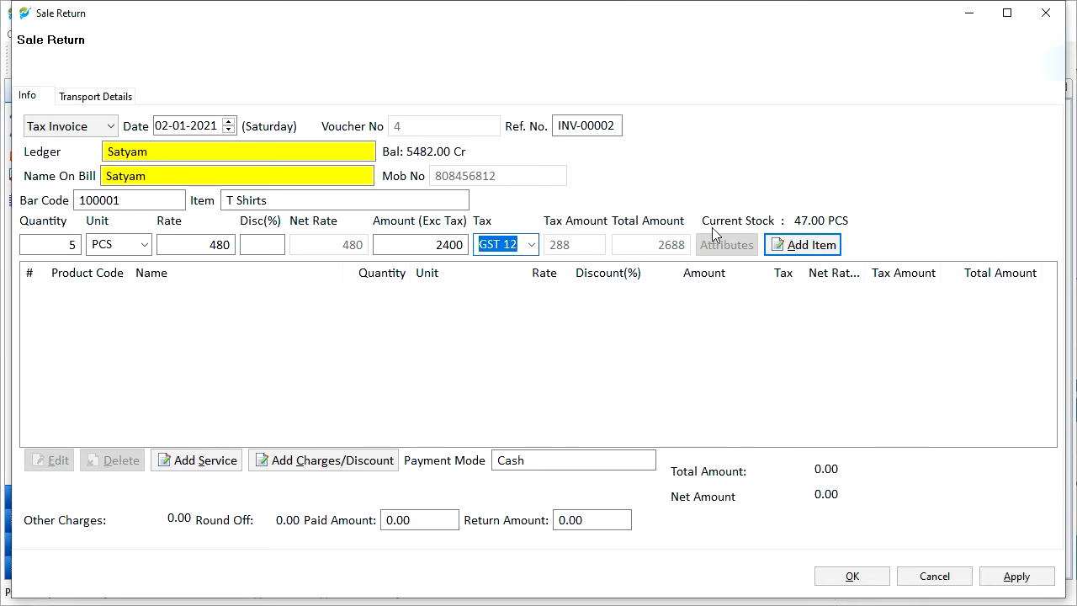
pyautogui.click(797, 245)
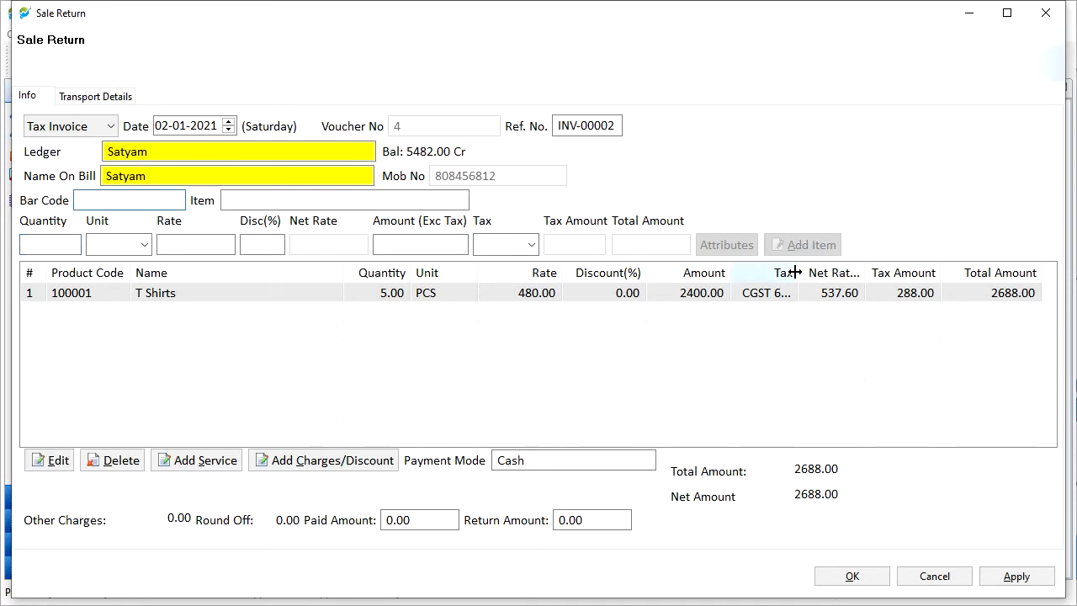
# Add one Jeans to the return by entering its bar code 528694
pyautogui.click(583, 300)
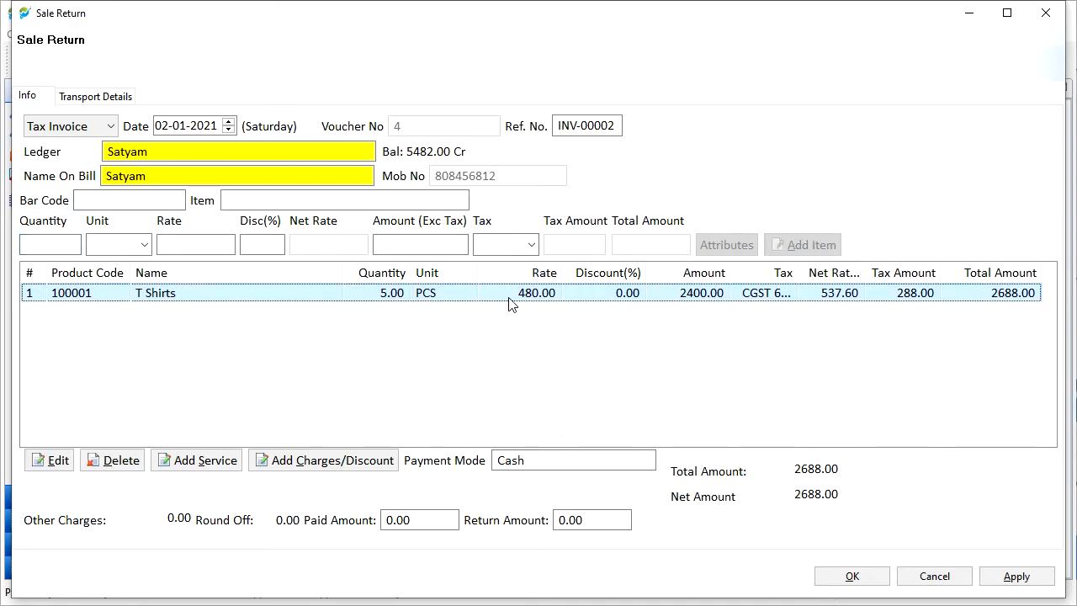
pyautogui.click(94, 200)
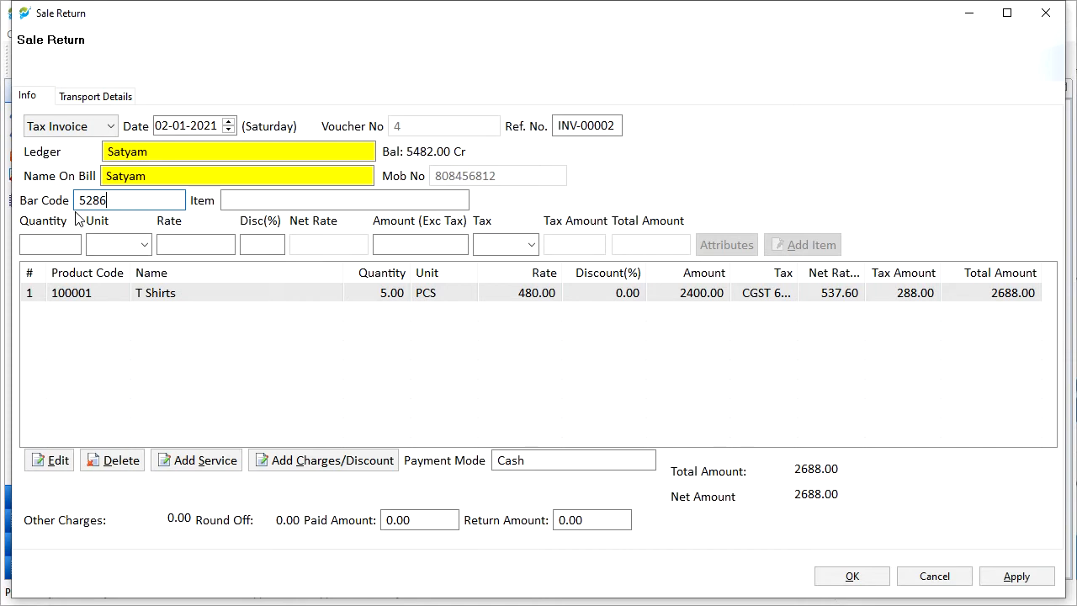
pyautogui.press('Return')
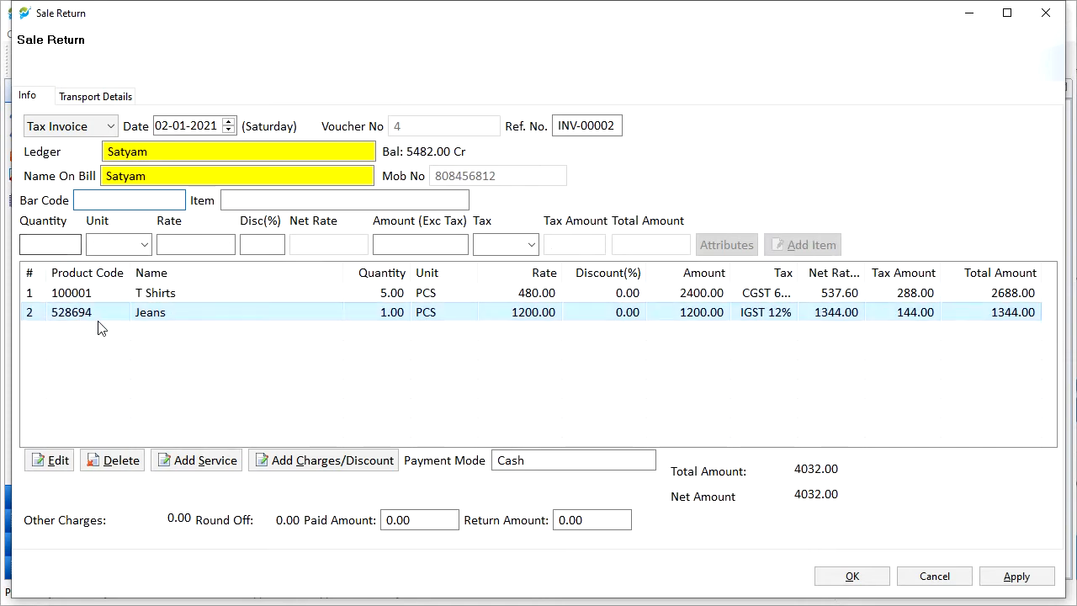
# Edit the Jeans line of the return, setting its quantity to 2, and add the item back
pyautogui.click(412, 318)
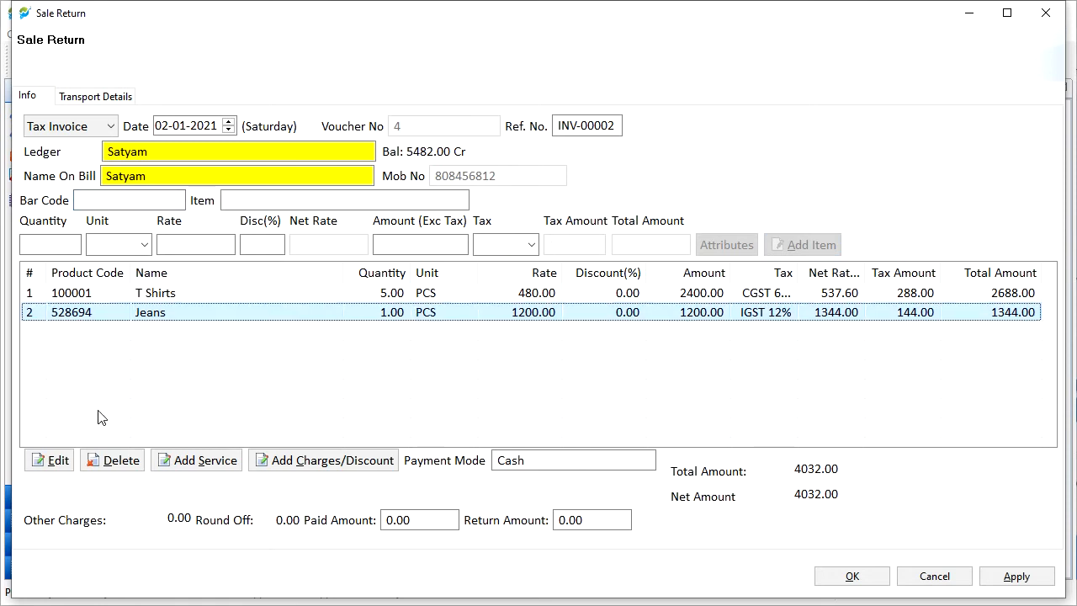
pyautogui.click(55, 464)
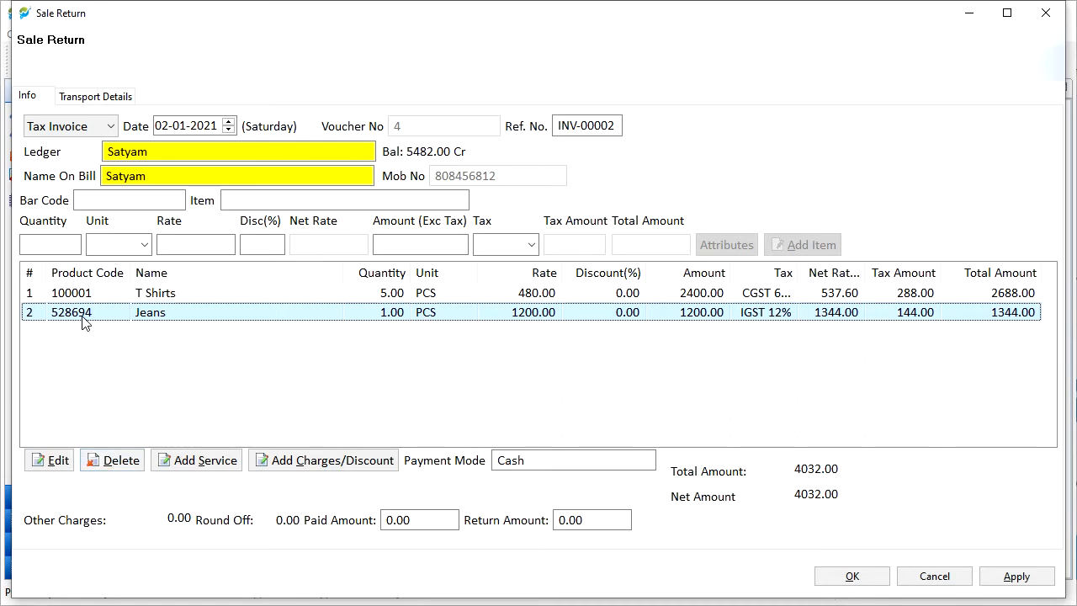
pyautogui.click(53, 466)
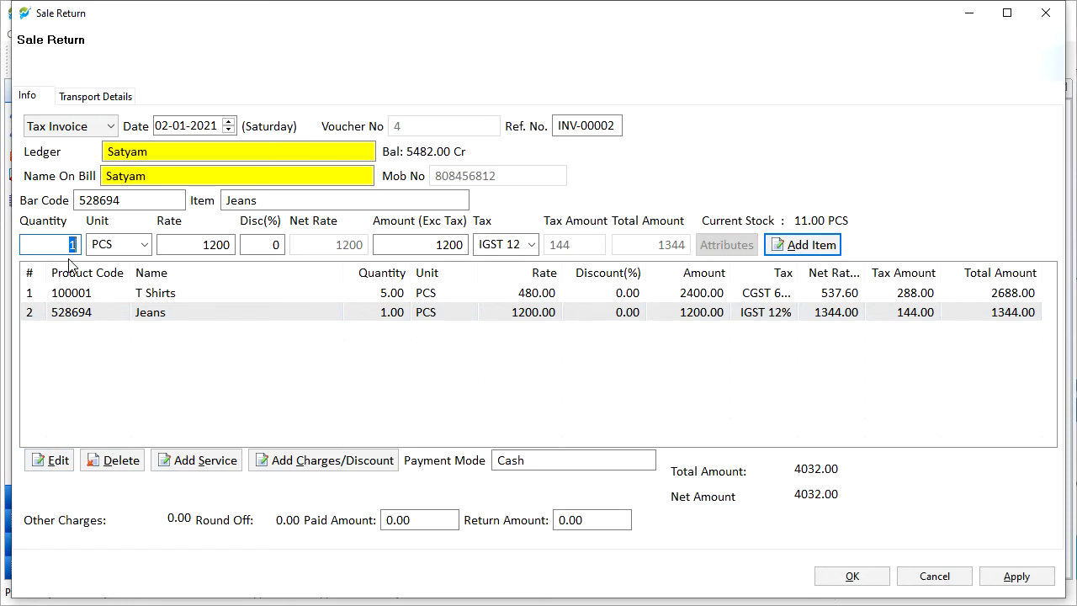
pyautogui.write('2')
pyautogui.click(778, 244)
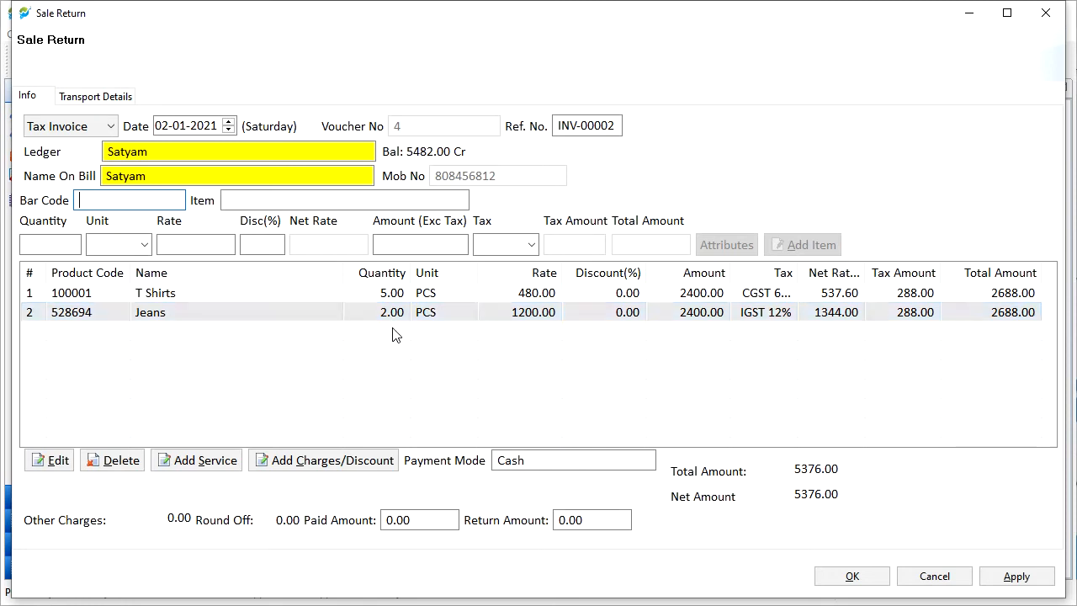
# Delete the Jeans line from the return's item list
pyautogui.click(65, 315)
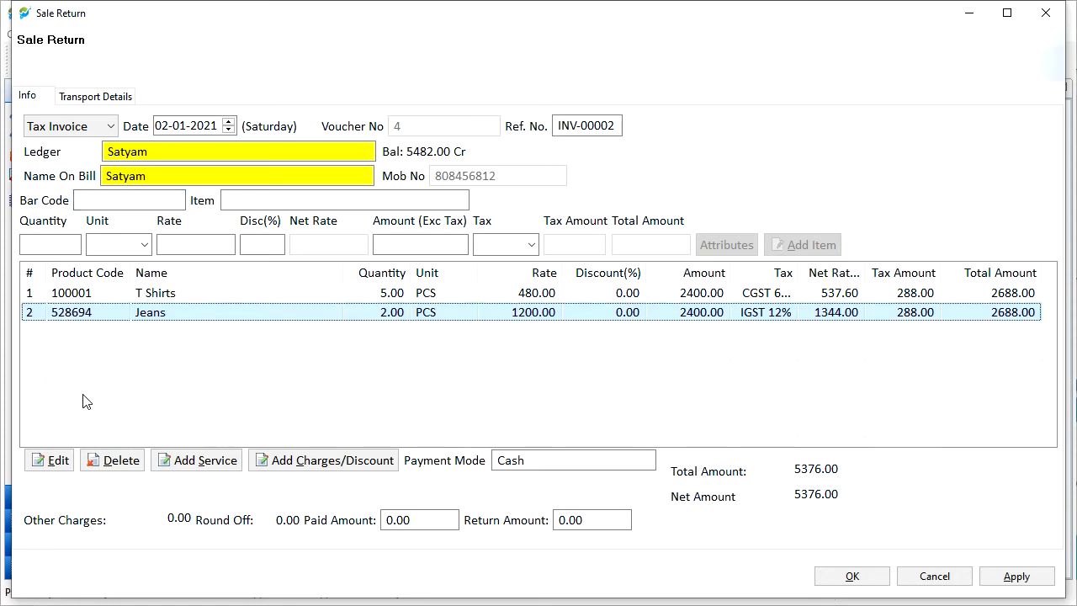
pyautogui.click(107, 469)
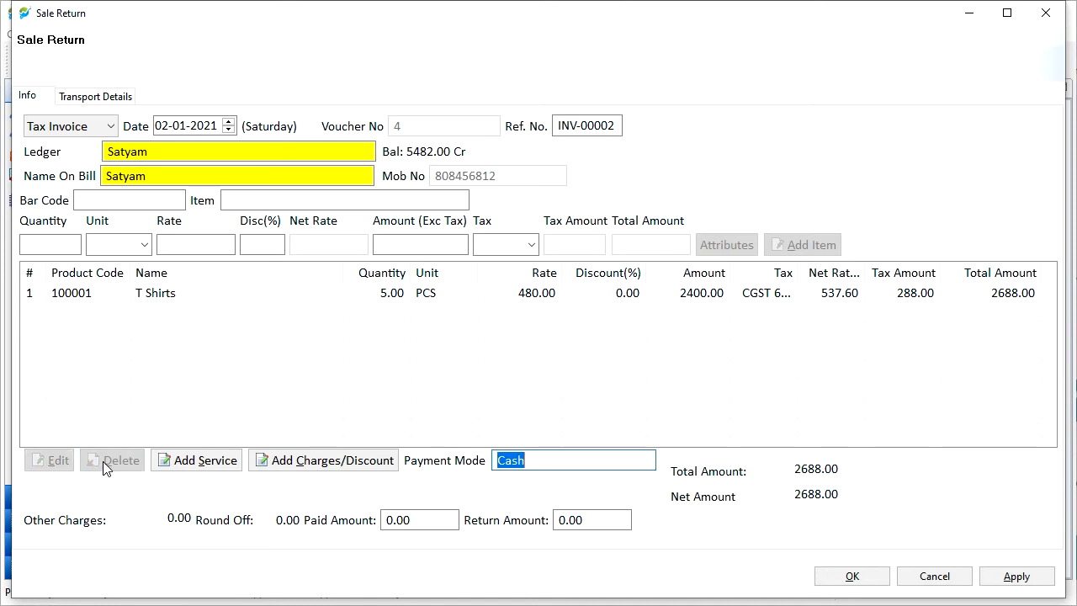
# Open the form for adding a service to the return, look for available services, and cancel it
pyautogui.click(216, 467)
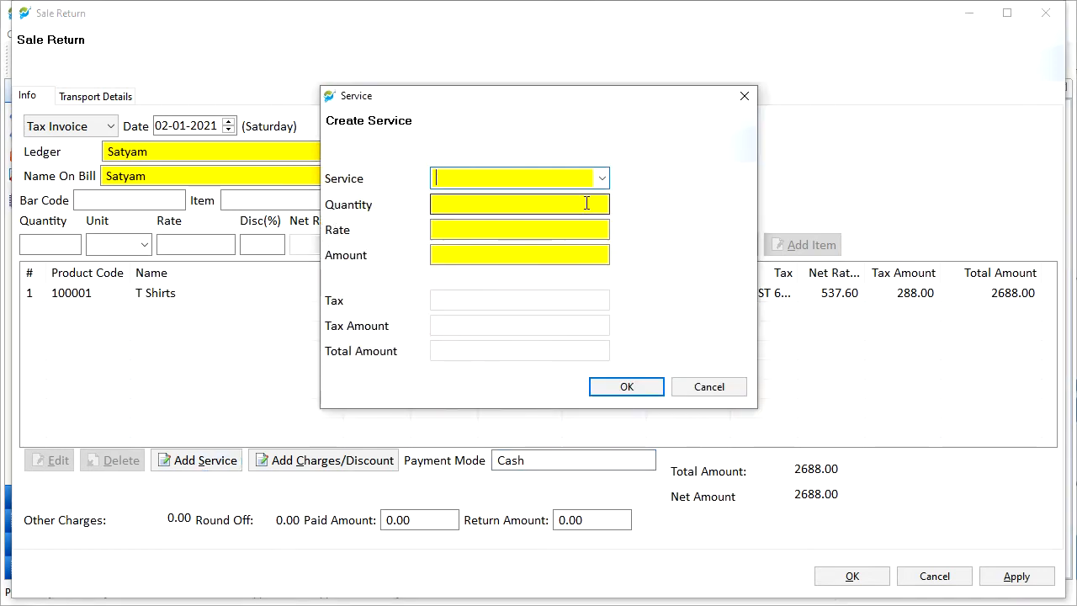
pyautogui.click(602, 178)
pyautogui.click(606, 181)
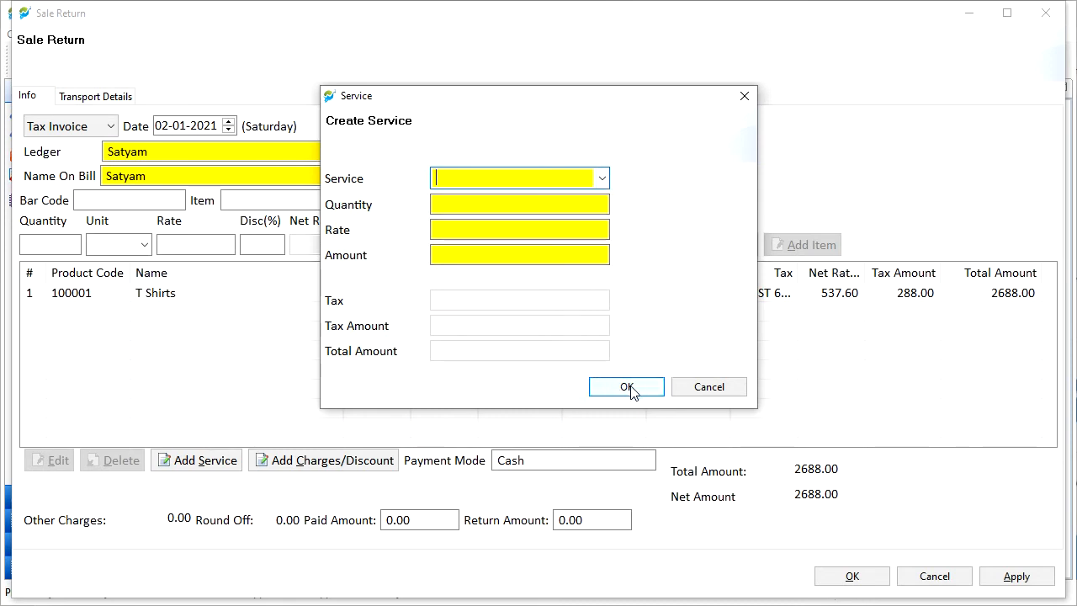
pyautogui.click(702, 389)
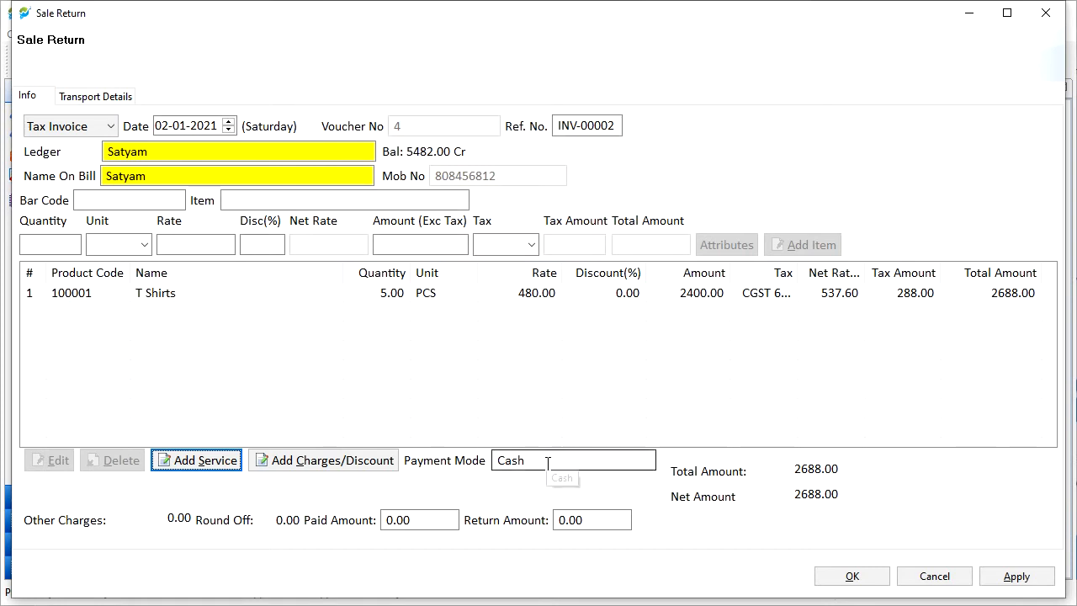
# Set the payment mode of the return to Paytm
pyautogui.moveTo(525, 459); pyautogui.dragTo(497, 463)
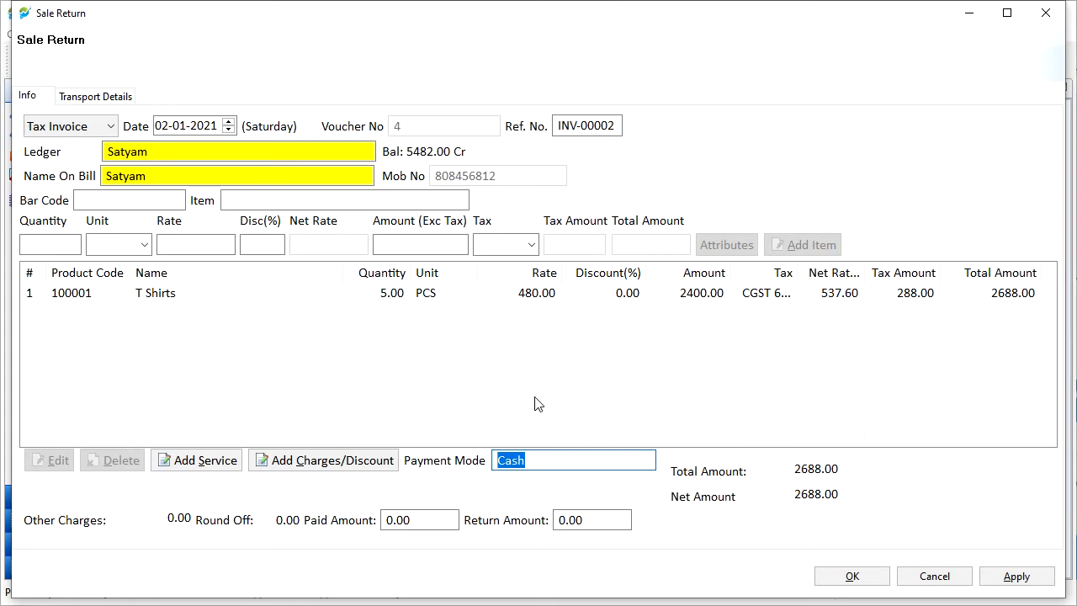
pyautogui.write('pay')
pyautogui.press('Down')
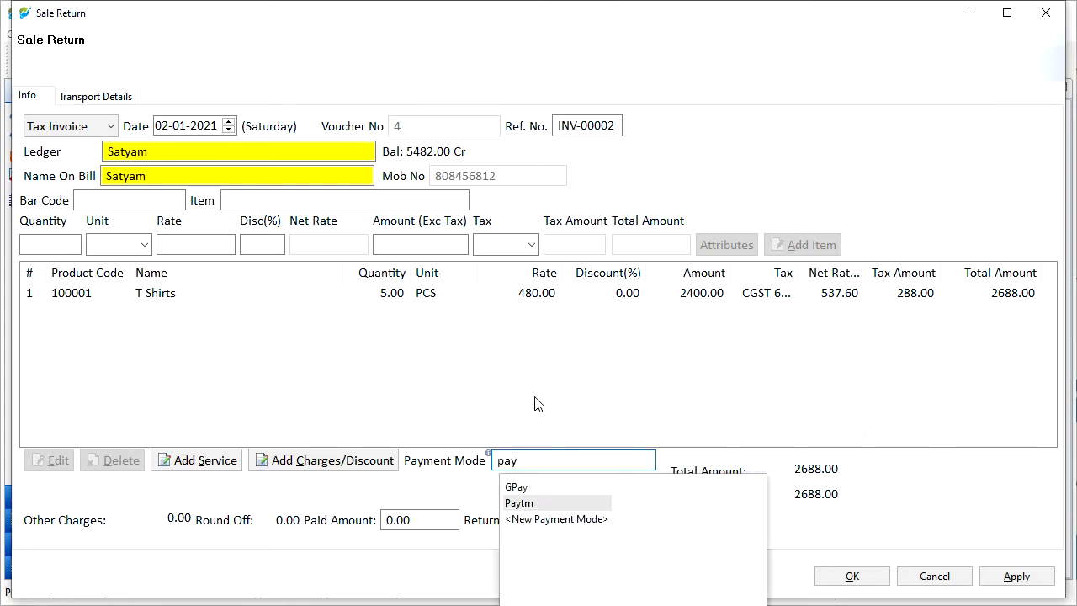
pyautogui.press('Return')
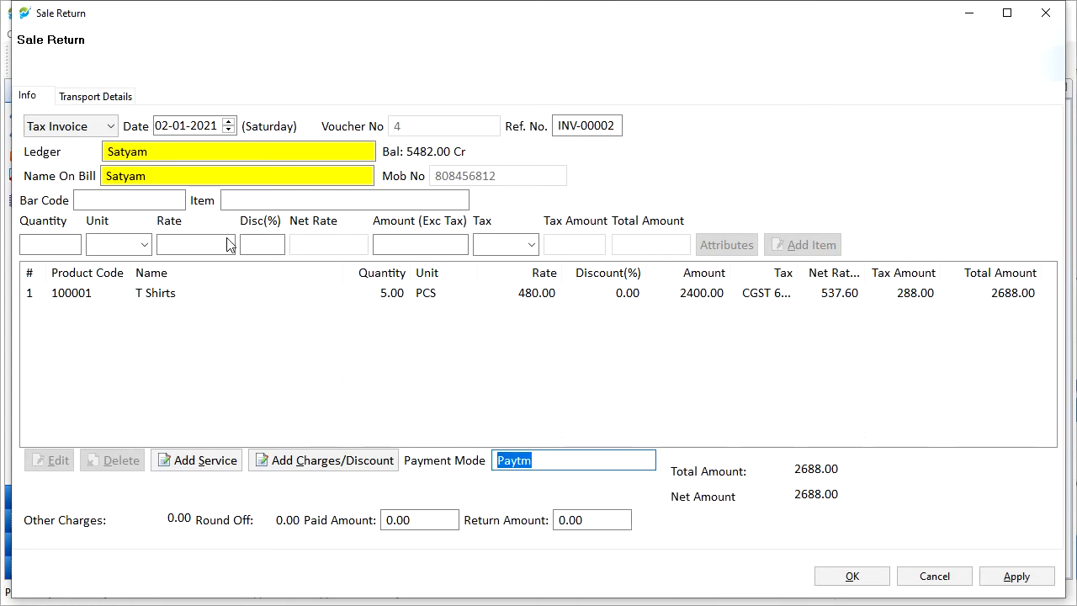
# Check the transport details of the return and save the voucher
pyautogui.click(114, 95)
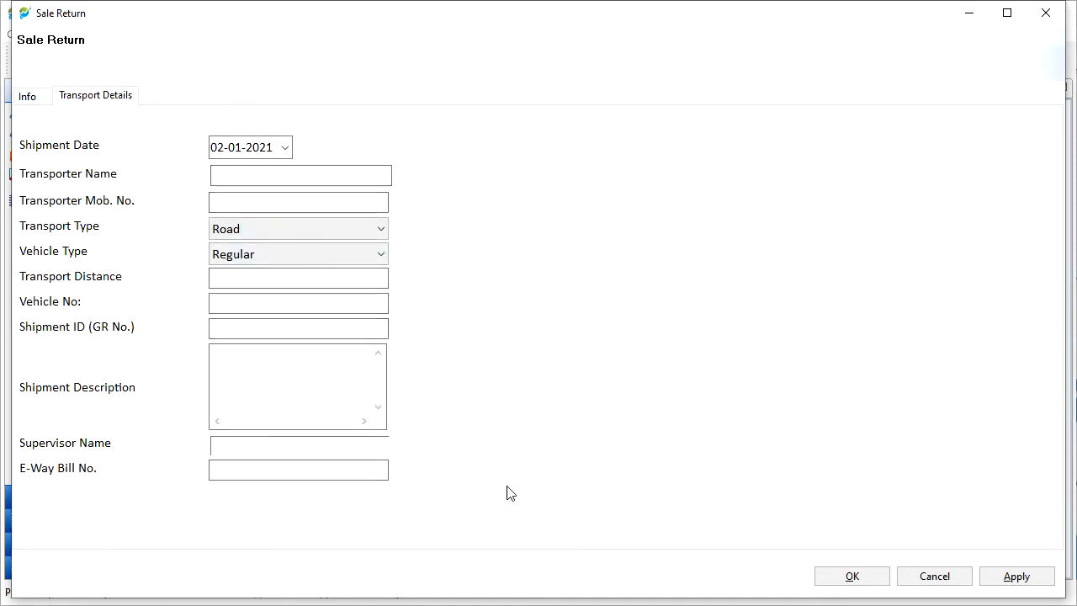
pyautogui.click(837, 579)
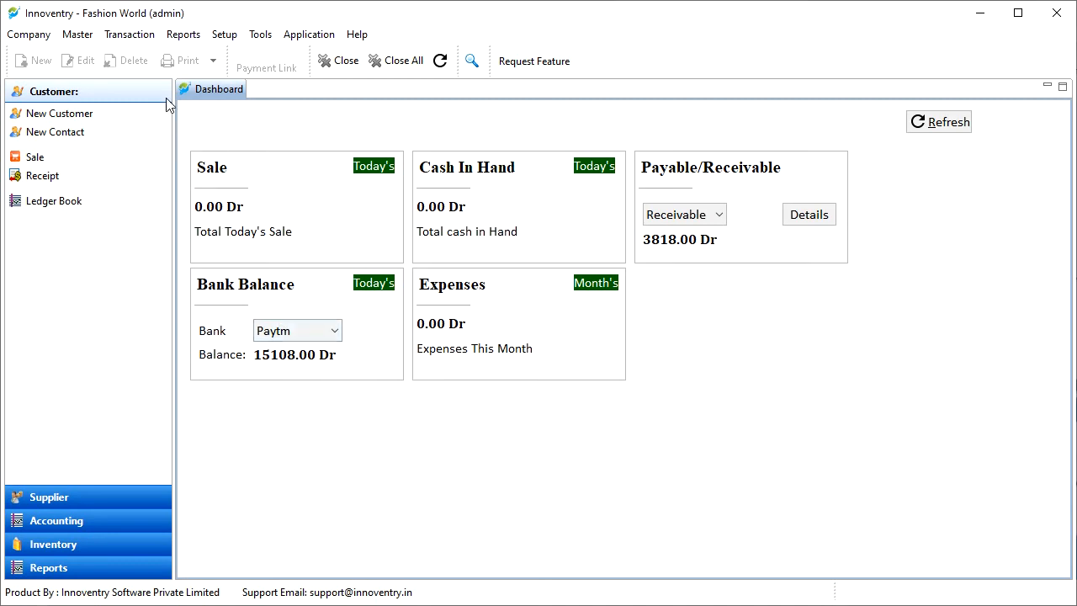
# Open the Sale Register report from the inventory transaction registers
pyautogui.click(141, 36)
pyautogui.moveTo(182, 34)
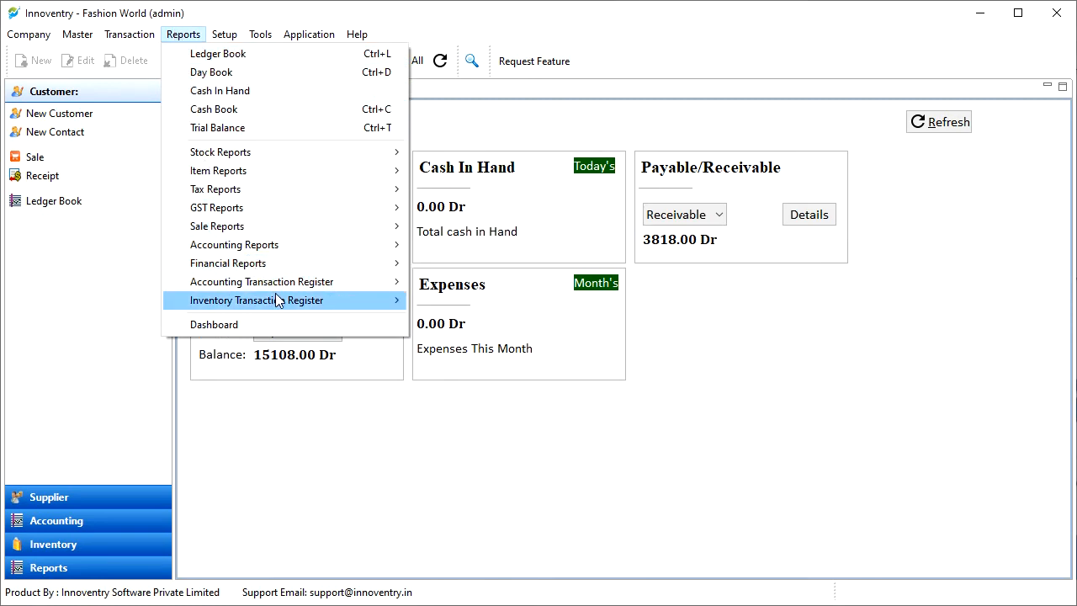
pyautogui.moveTo(278, 300)
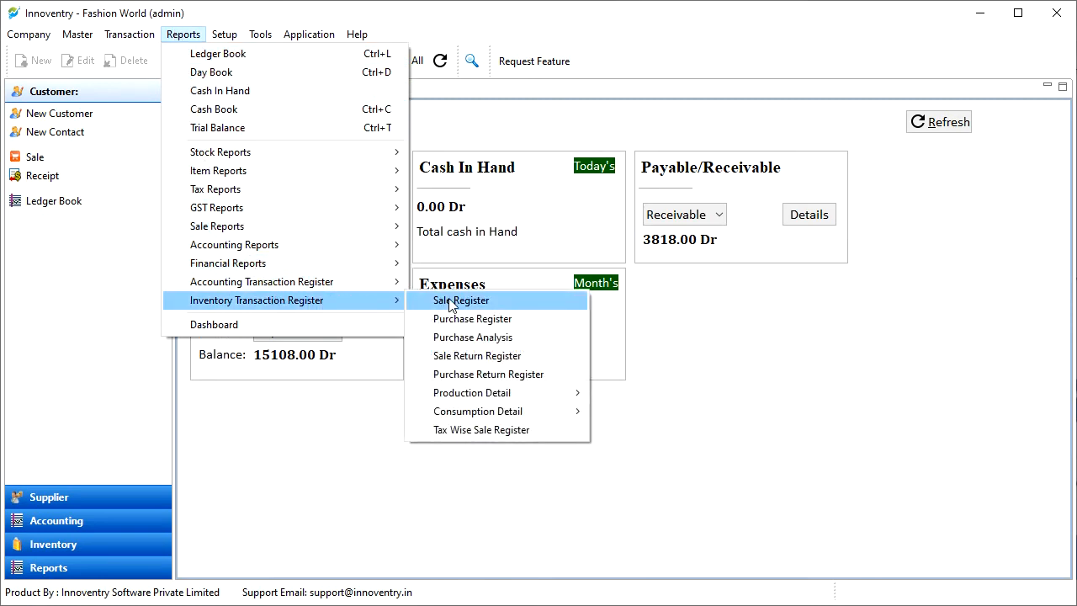
pyautogui.click(493, 300)
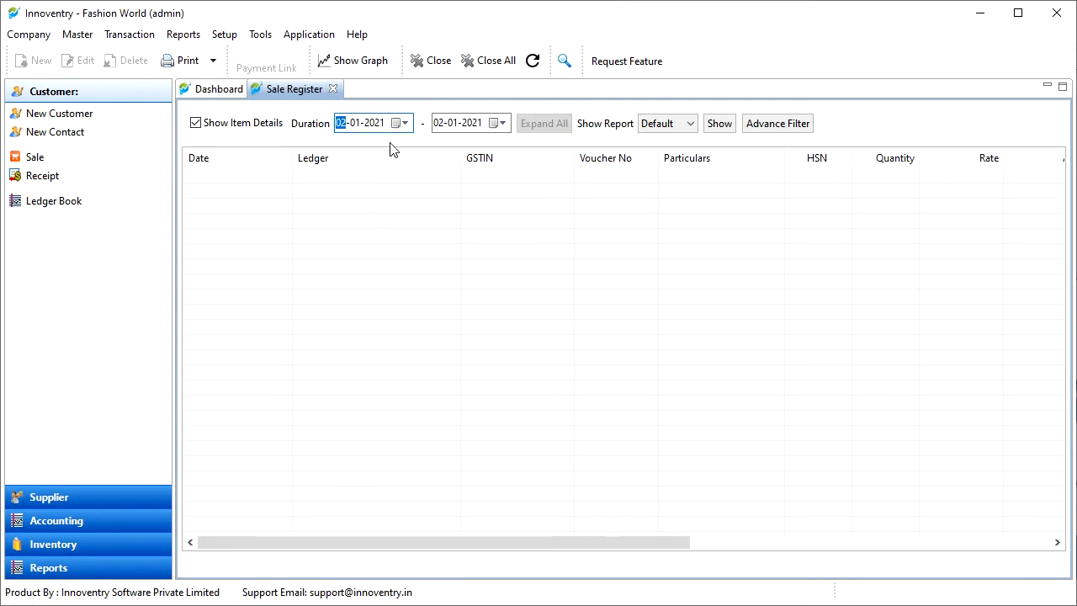
# Set the register's start date to 23-12-2020 and show the sales up to 02-01-2021
pyautogui.click(404, 125)
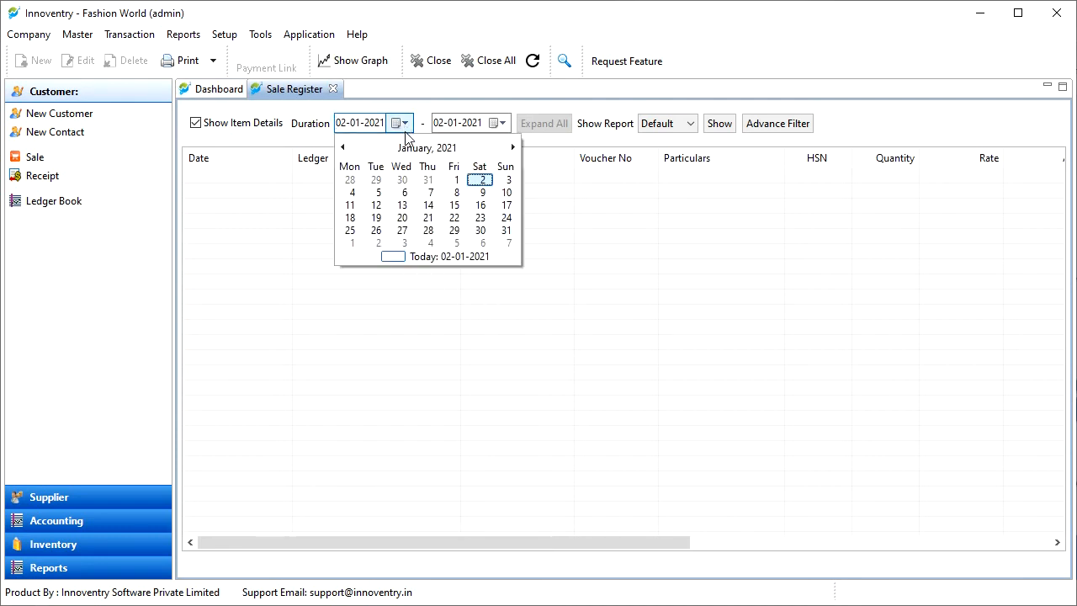
pyautogui.click(342, 148)
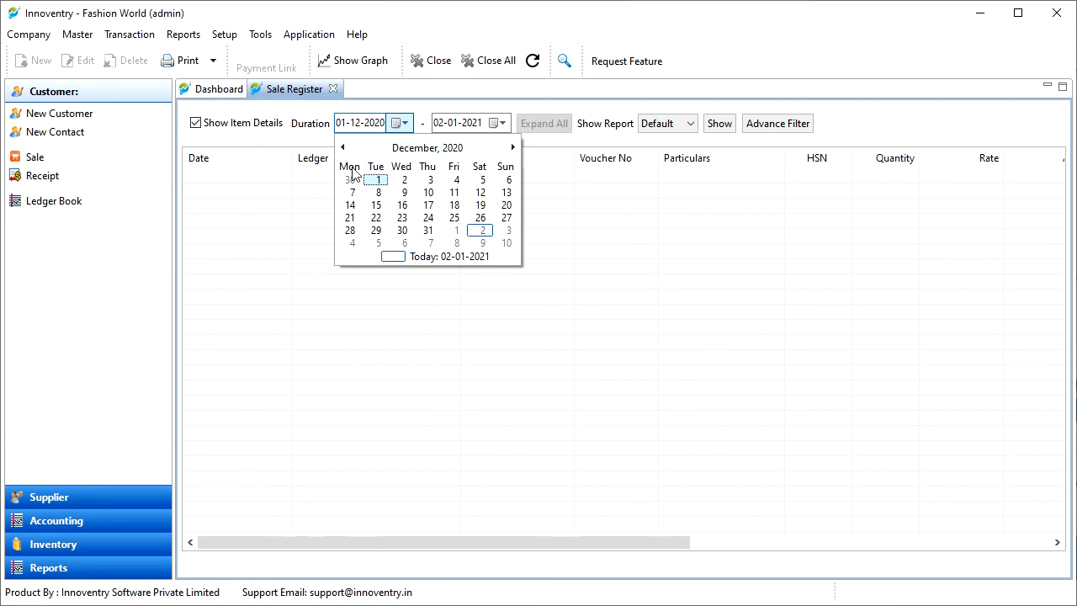
pyautogui.click(402, 216)
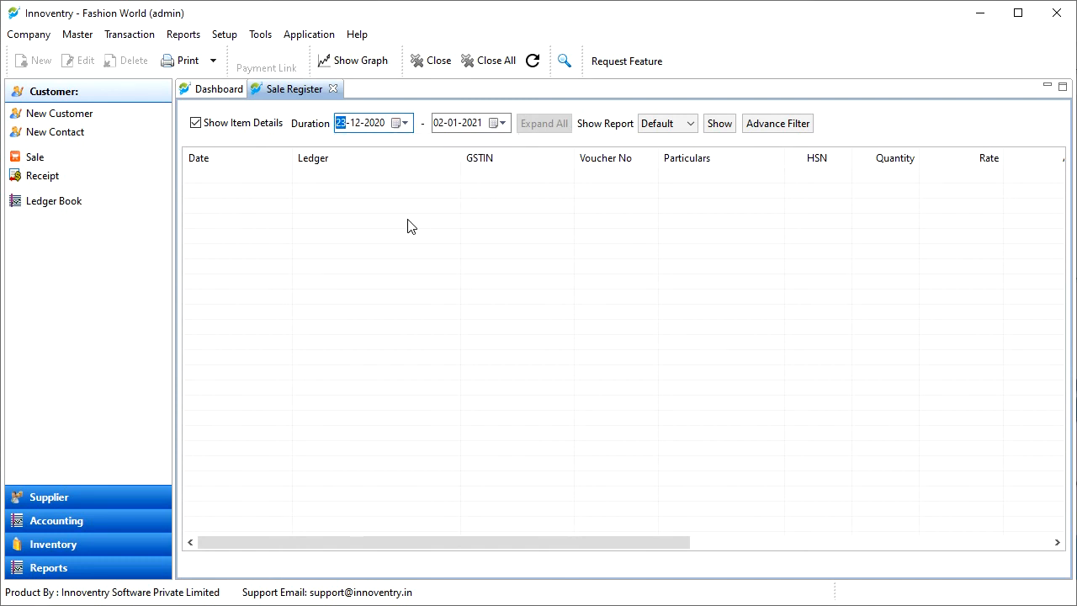
pyautogui.click(719, 124)
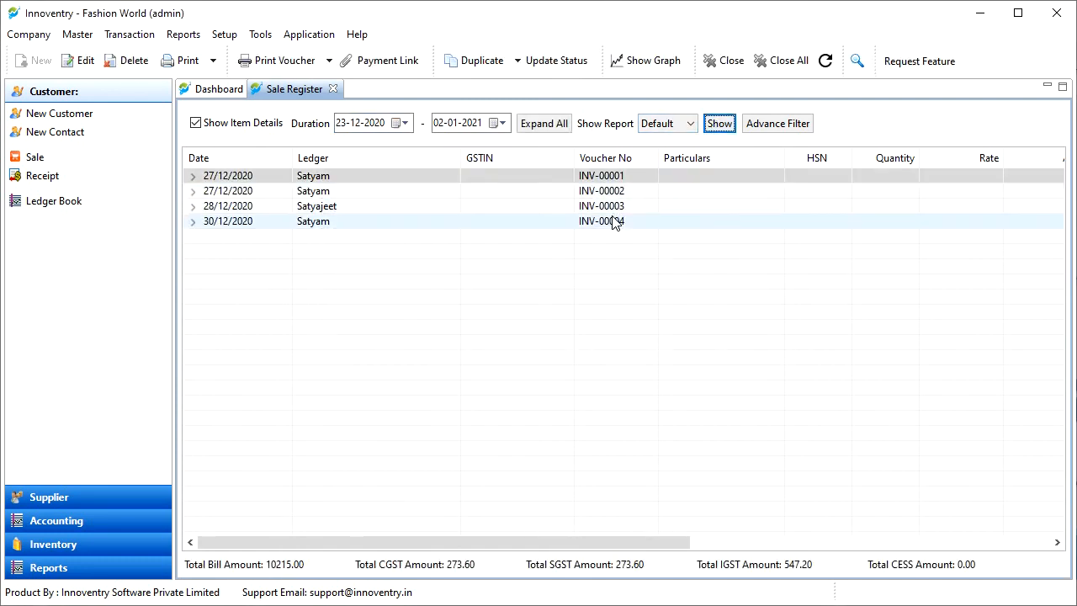
# Create a sale return directly from the sale invoice dated 28/12/2020 in the register
pyautogui.click(617, 214)
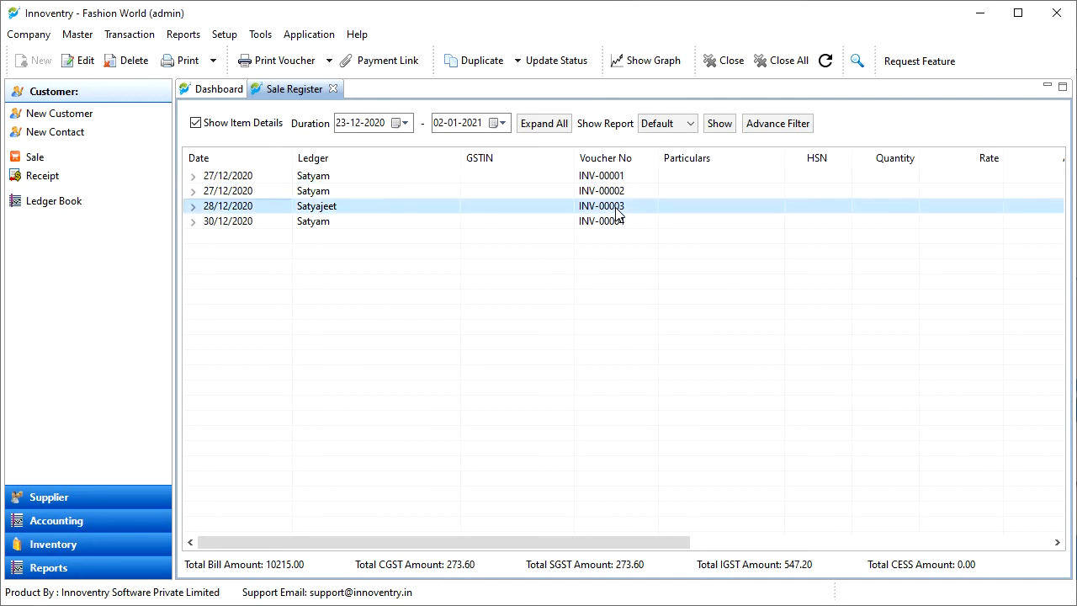
pyautogui.click(519, 62)
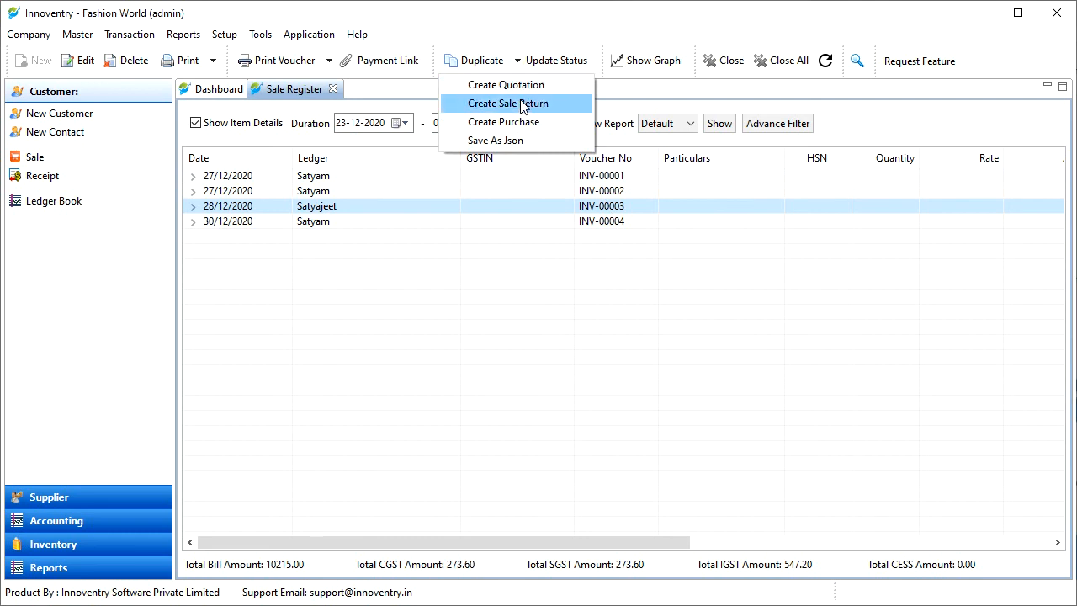
pyautogui.click(559, 108)
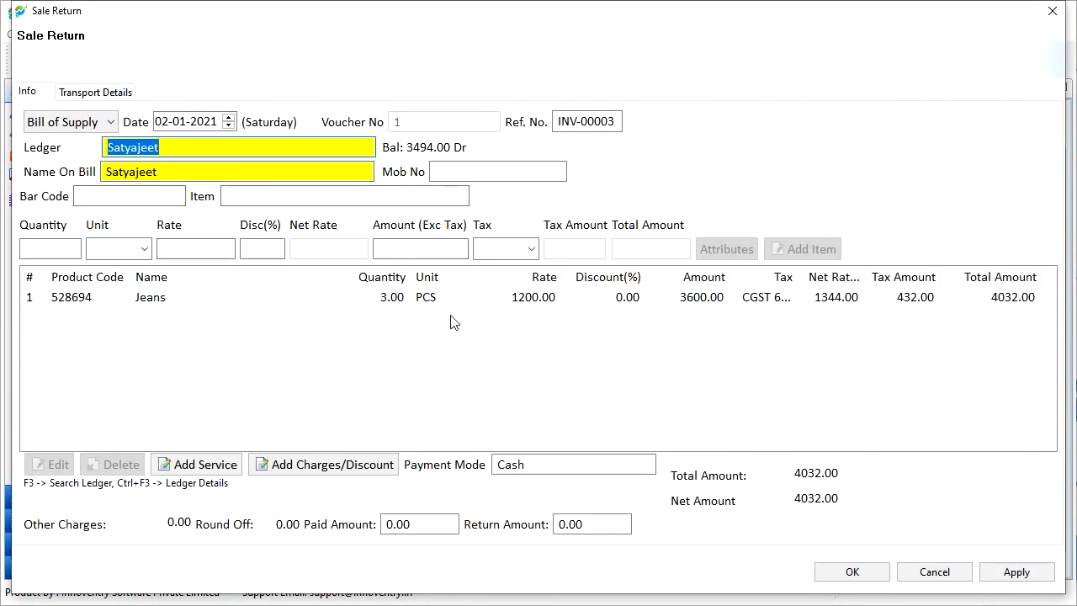
# Open the Jeans line of the new return for editing, add it back with quantity 3, and save the return
pyautogui.click(617, 301)
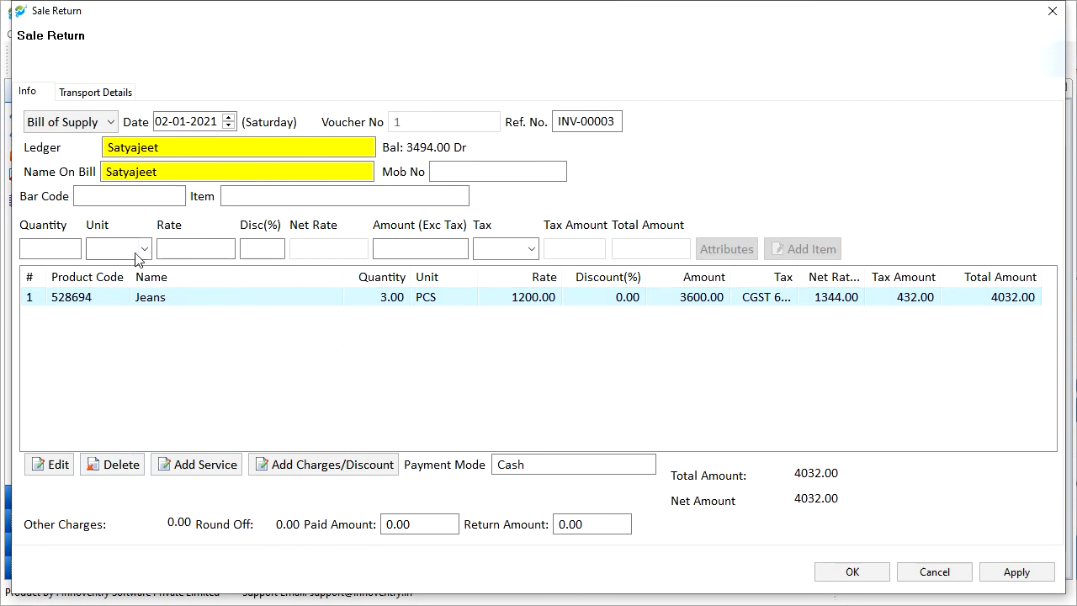
pyautogui.click(69, 462)
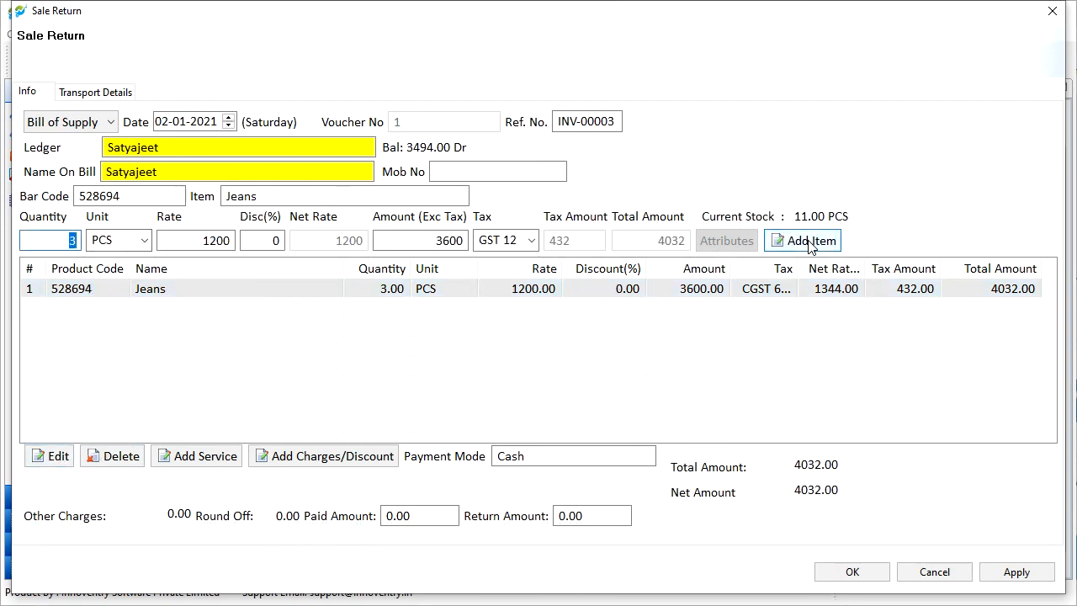
pyautogui.click(810, 242)
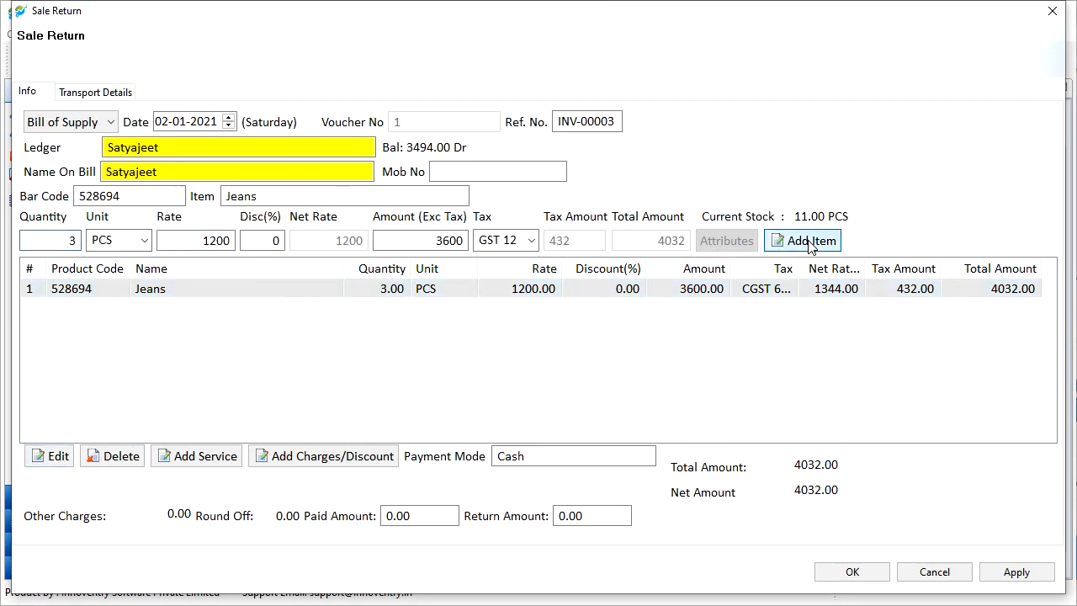
pyautogui.click(852, 572)
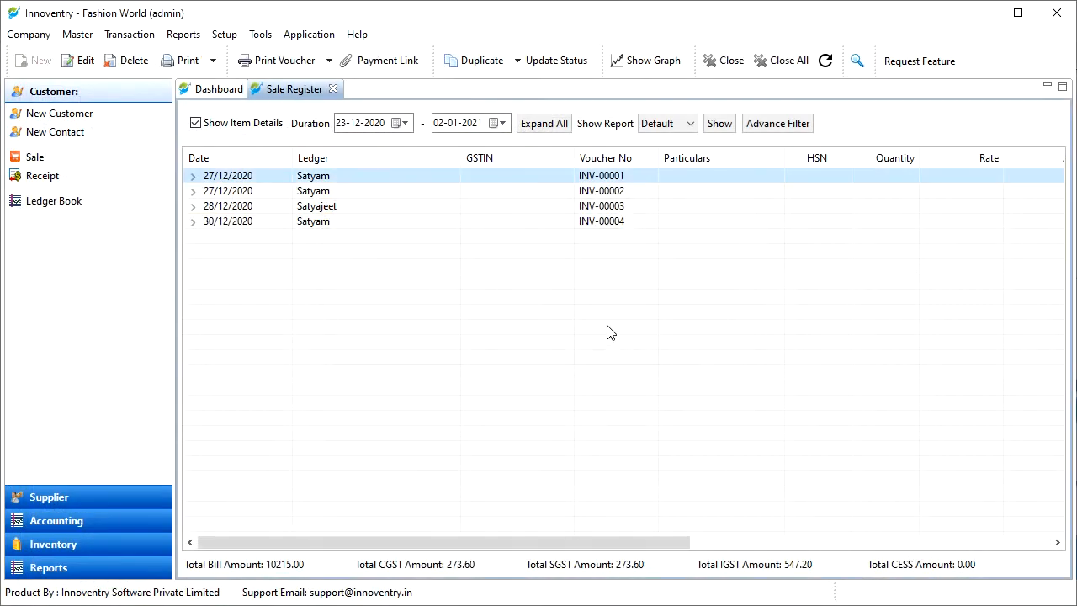
# Open the Day Book and examine the two Sale Return entries dated 02/01/2021
pyautogui.click(183, 35)
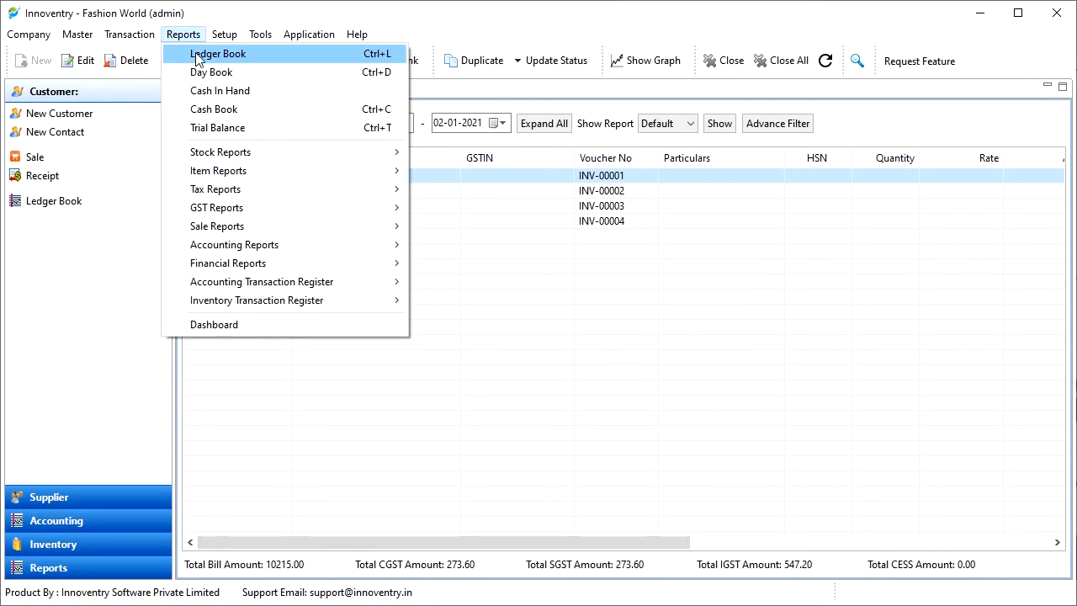
pyautogui.click(300, 70)
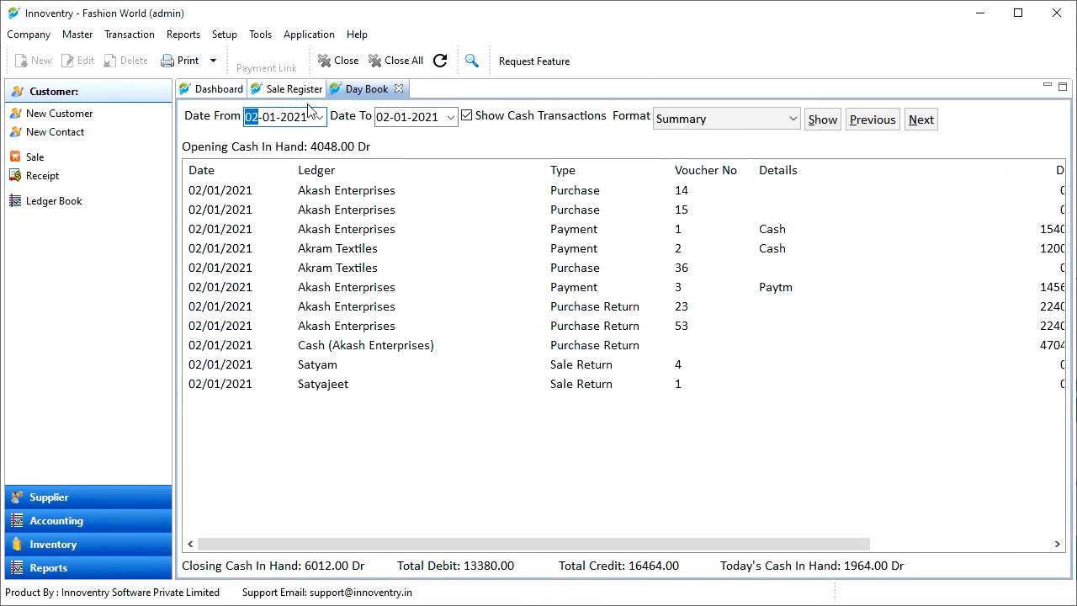
pyautogui.click(606, 365)
pyautogui.click(607, 379)
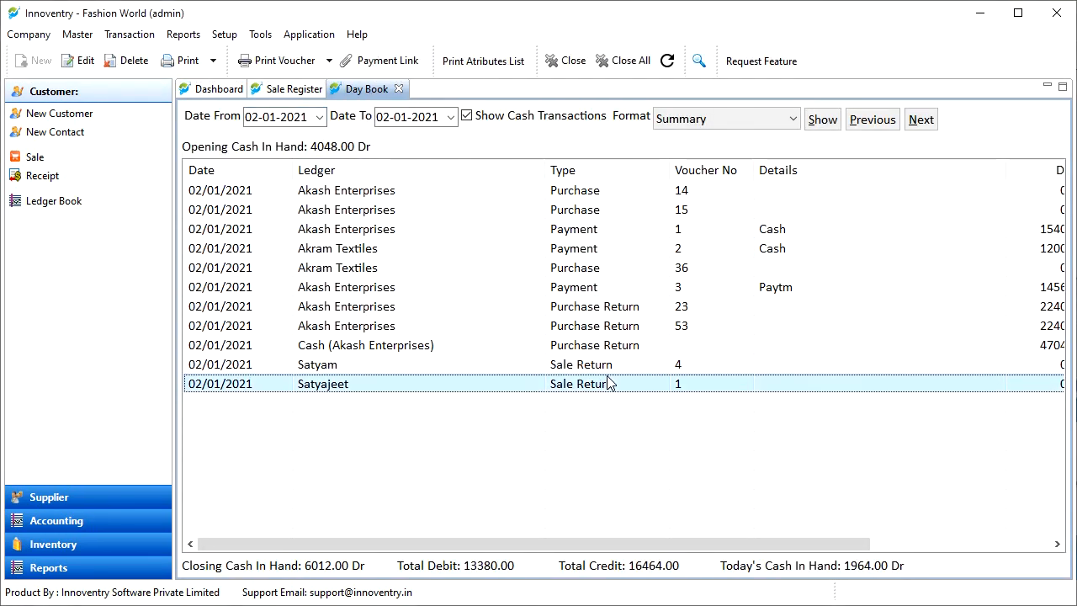
pyautogui.click(609, 353)
pyautogui.click(612, 369)
pyautogui.click(619, 387)
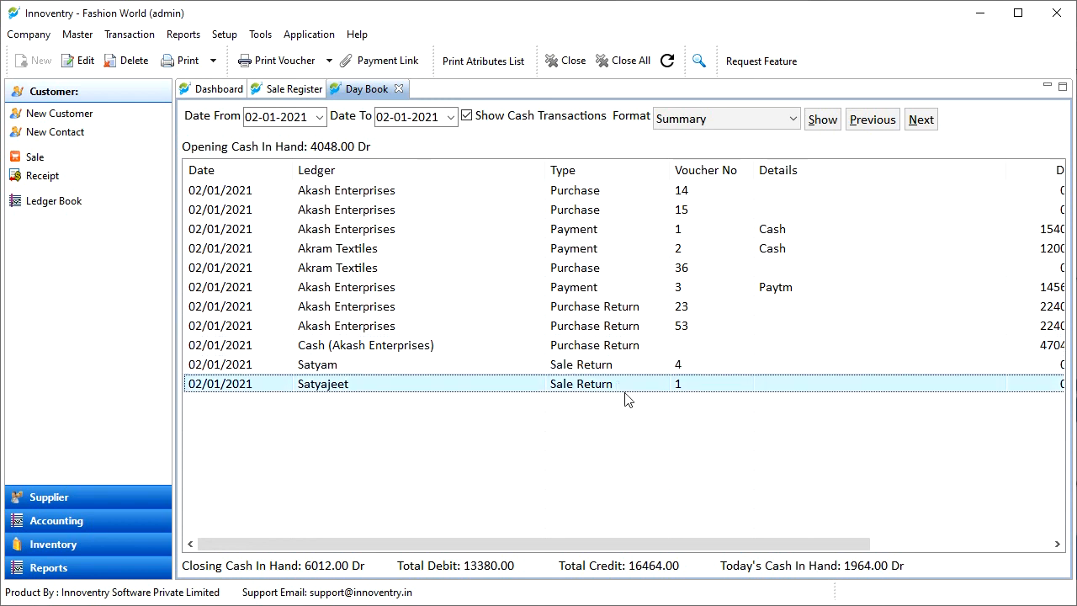